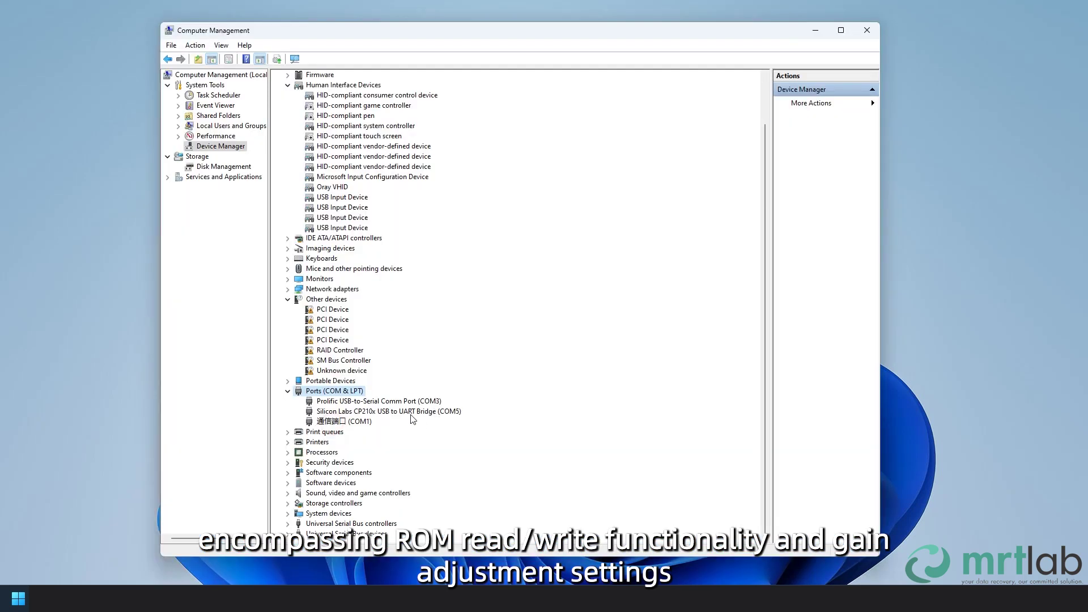
Select the Silicon Labs CP210x bridge on COM5, then refresh MRT's COM port list.
left_click(409, 412)
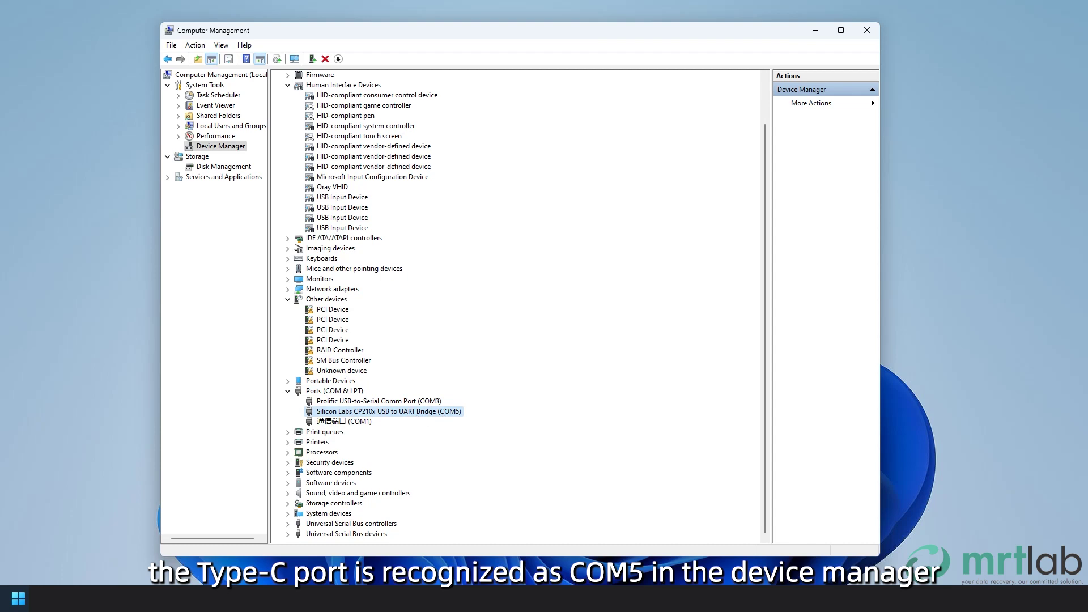
left_click(350, 166)
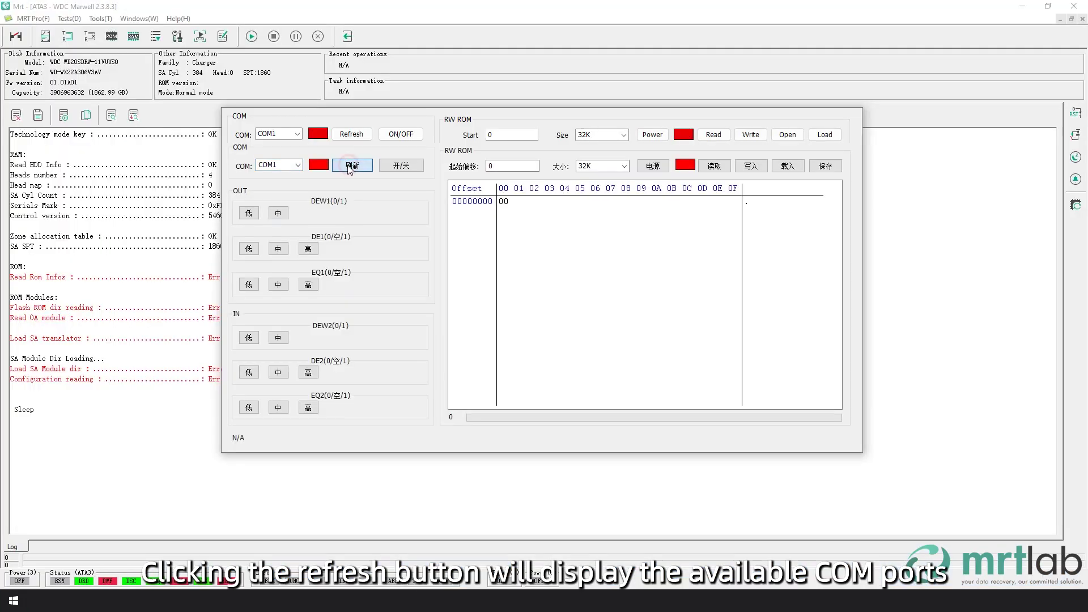
Connect the ROM link on COM5 and switch on SPI power, confirming the warning.
left_click(298, 166)
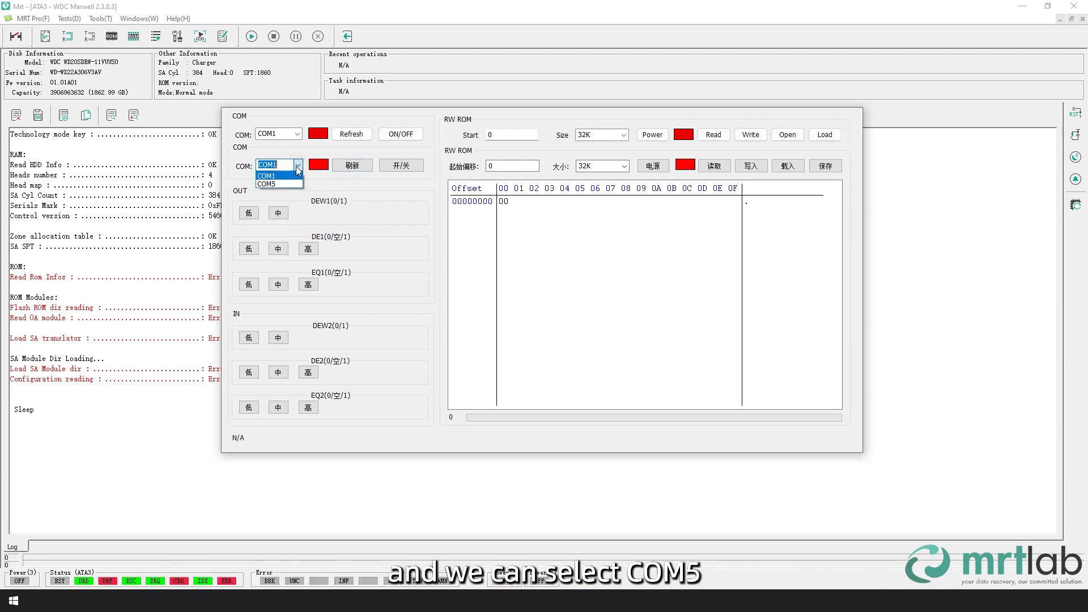
left_click(267, 184)
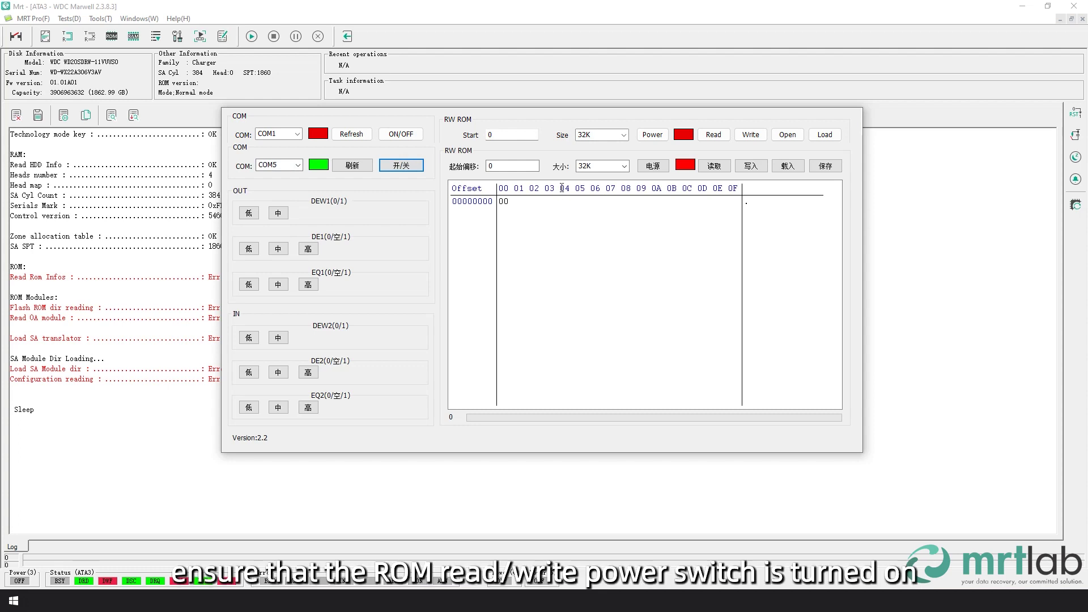
left_click(653, 166)
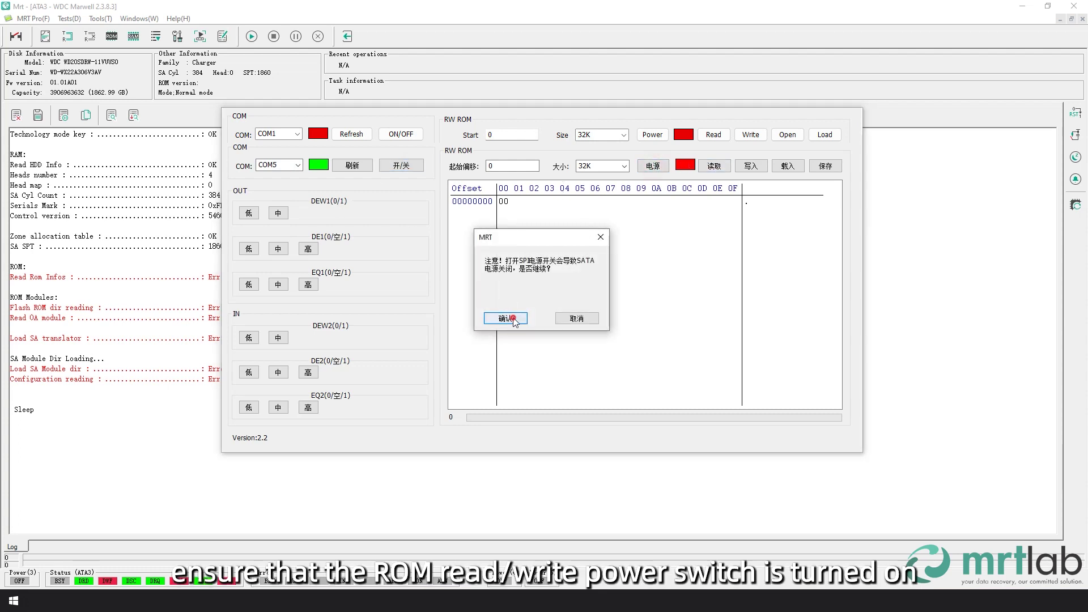
left_click(507, 318)
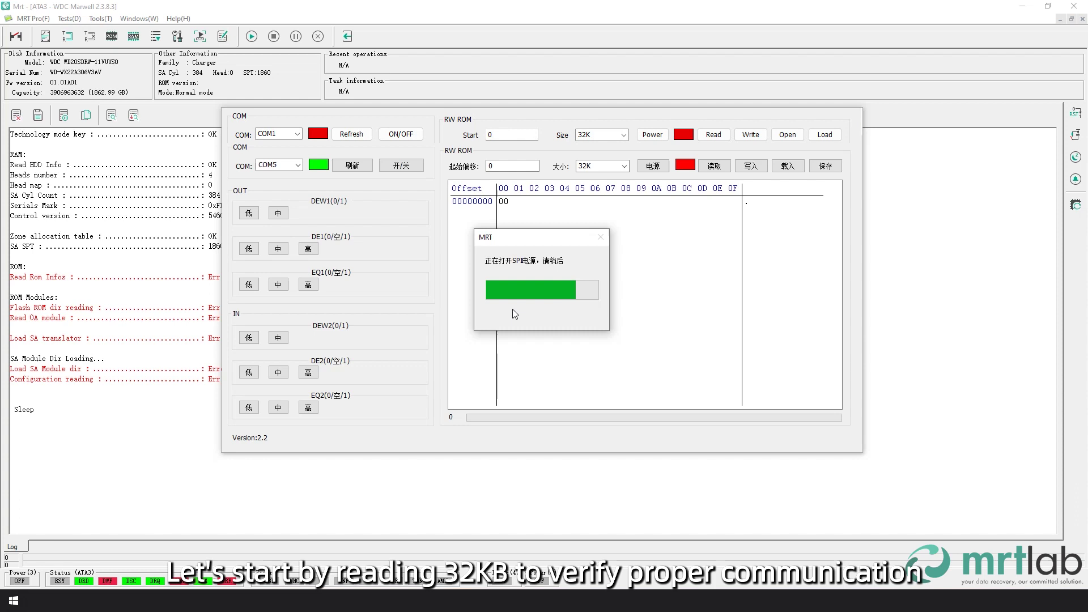
Read a 32K test block from the ROM.
left_click(611, 166)
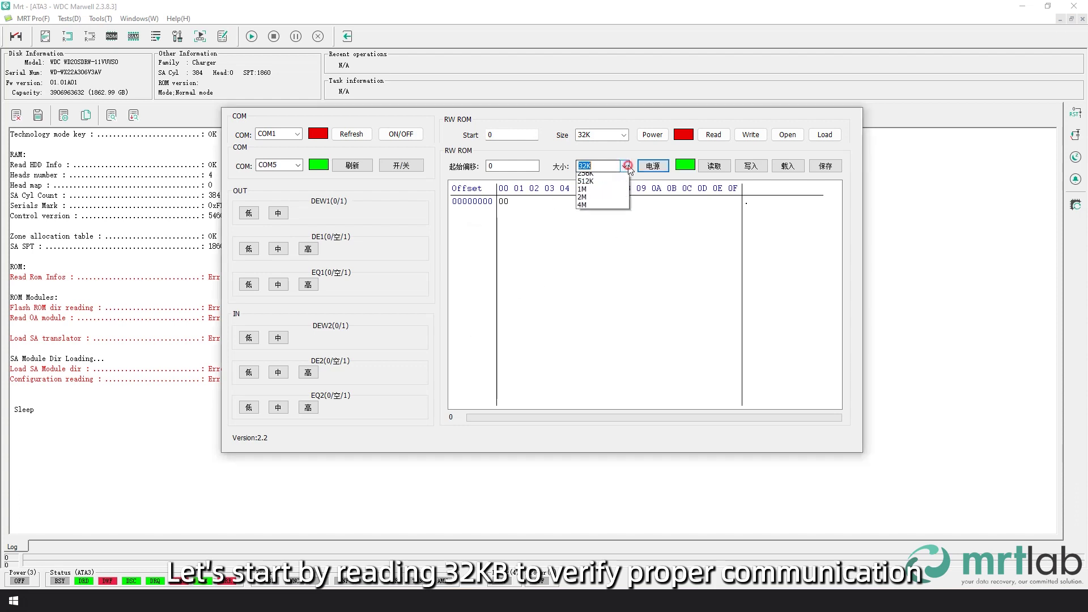
left_click(624, 166)
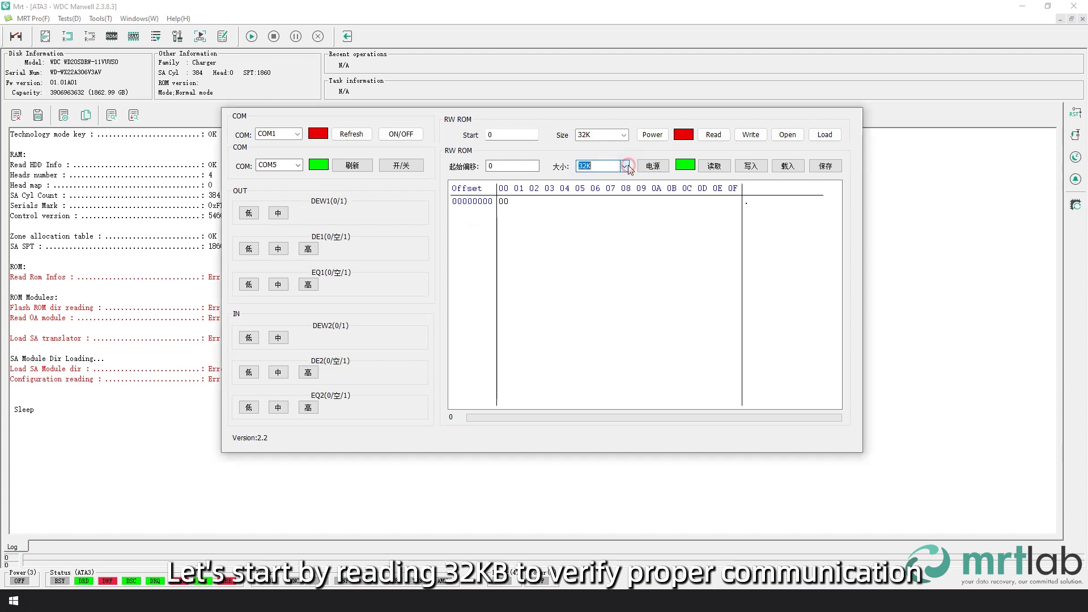
left_click(713, 167)
left_click(622, 304)
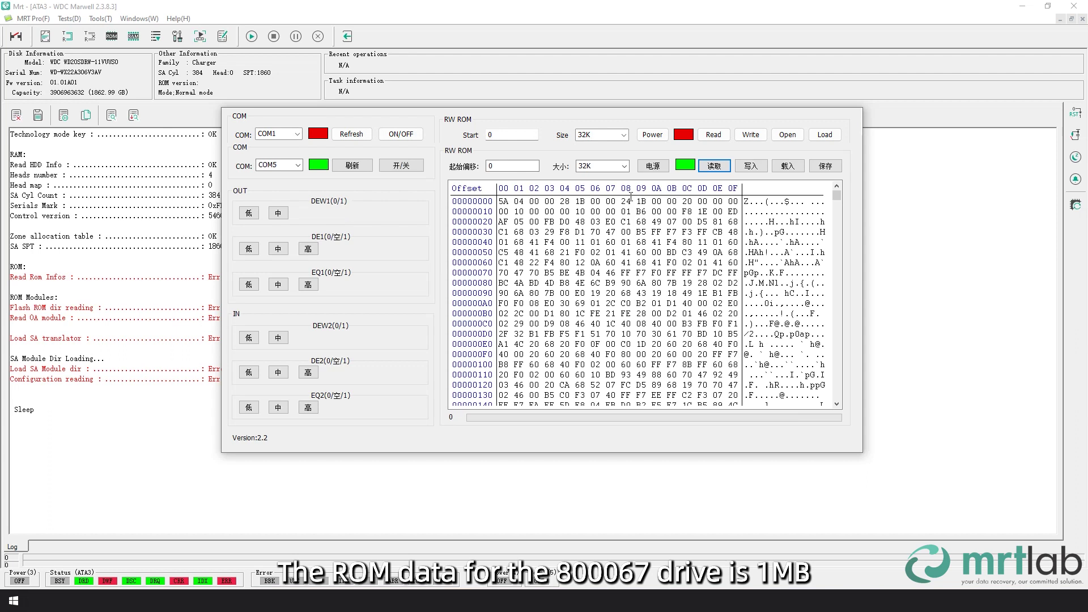
Set the read size to 1M and read the full ROM.
left_click(624, 165)
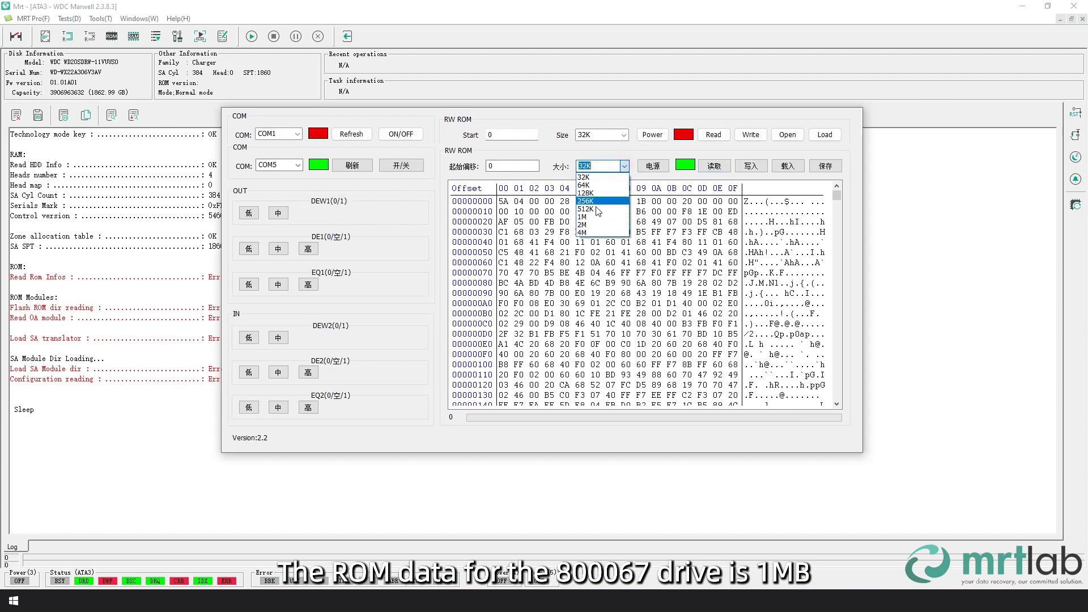
left_click(595, 221)
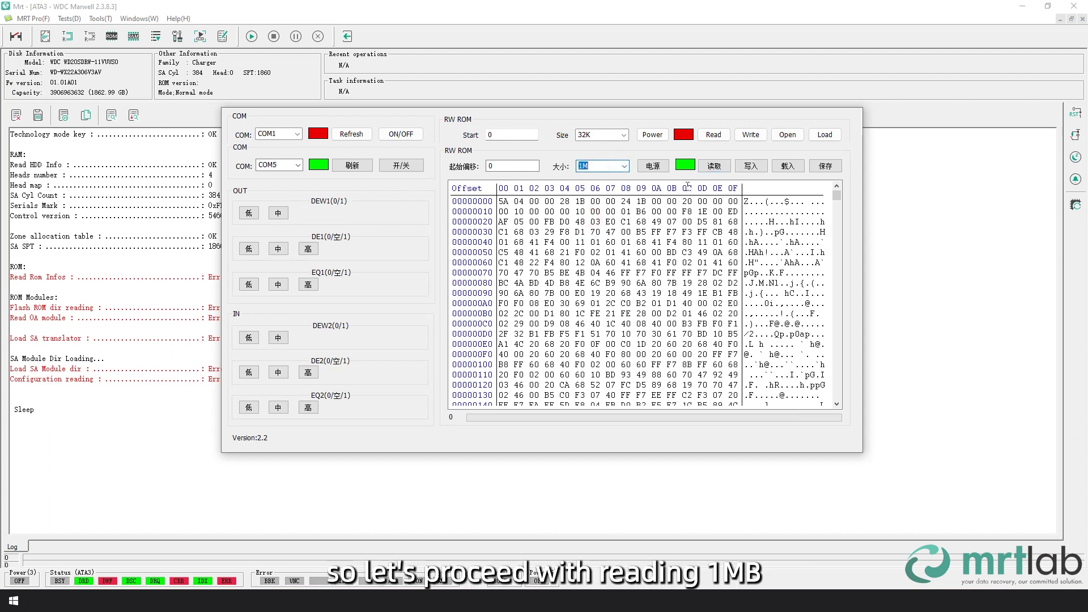
left_click(714, 166)
left_click(627, 301)
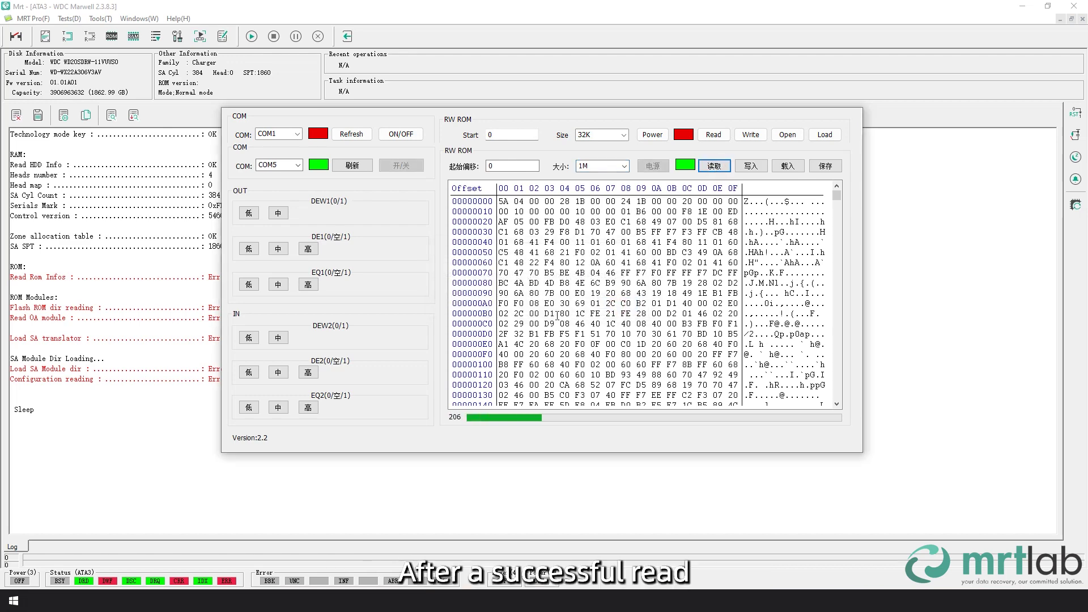
Save the ROM backup as ROM-20230506100448.bin and firmware-unlock it for the 80xx Charger family.
left_click(826, 169)
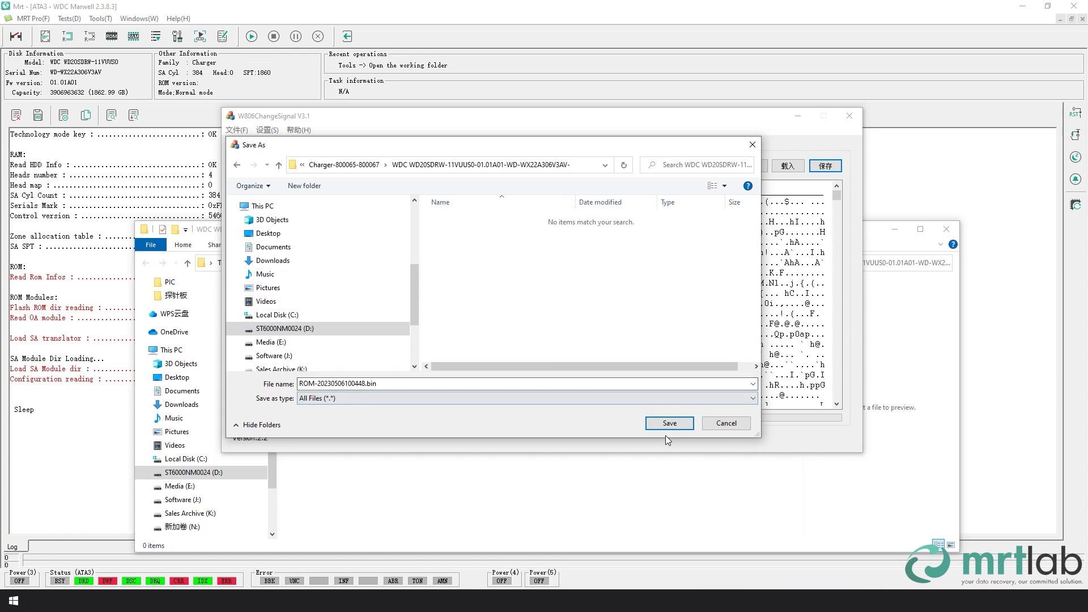
left_click(667, 430)
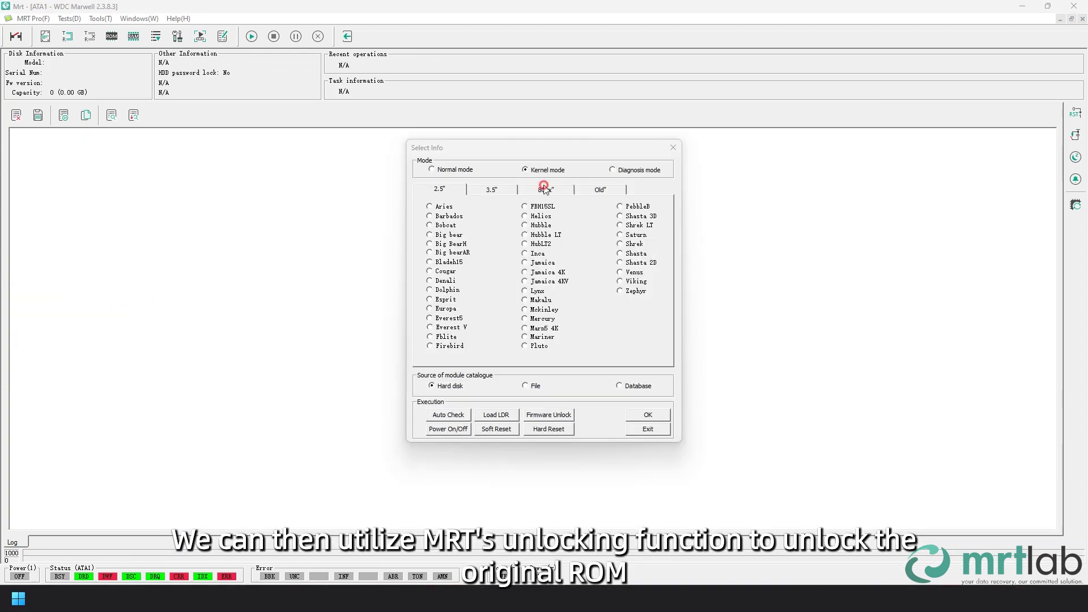
left_click(544, 189)
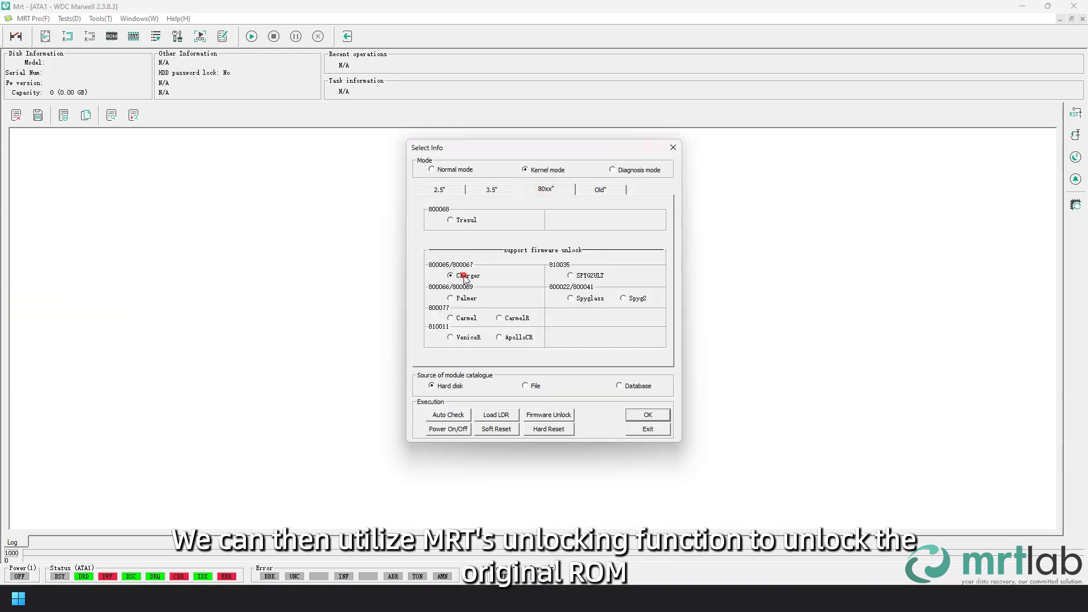
left_click(547, 414)
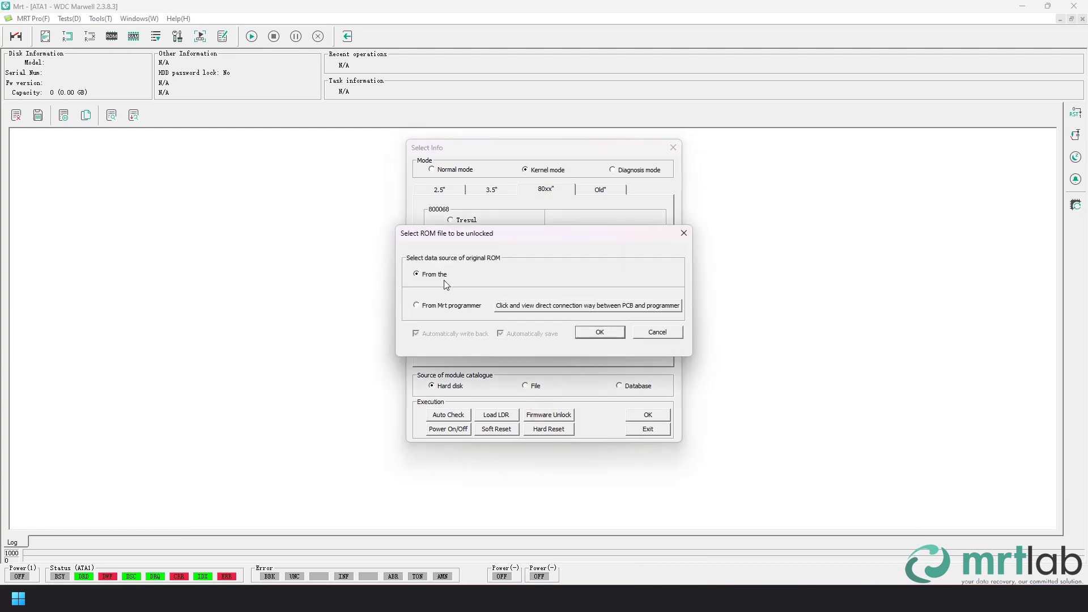
left_click(600, 332)
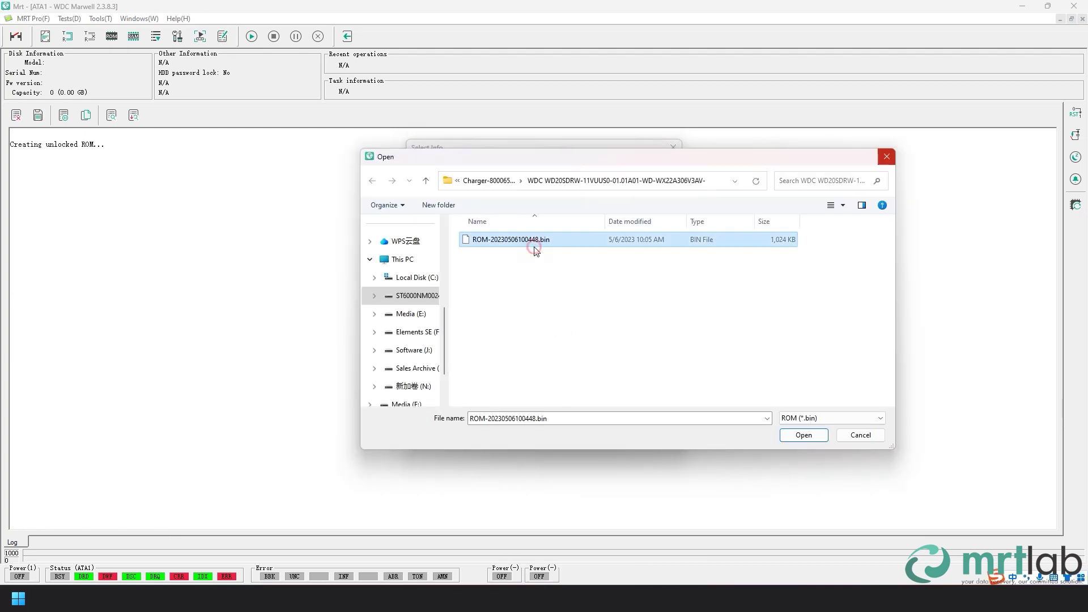
double_click(464, 308)
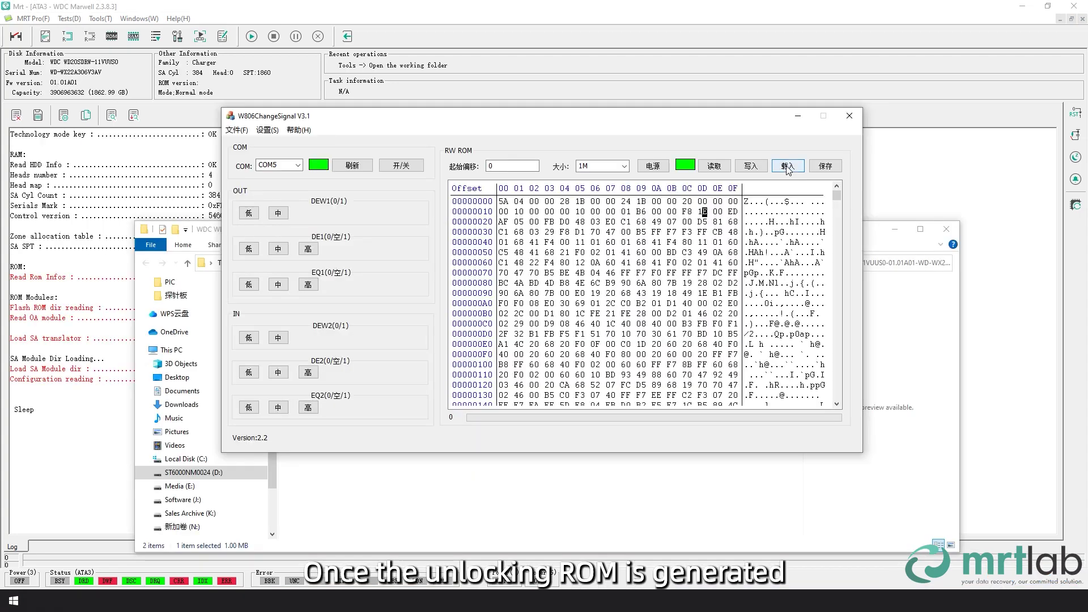
Load romFile_patchcode_8065jiesuo_addcode.bin and write it onto the ROM chip.
left_click(788, 165)
left_click(510, 235)
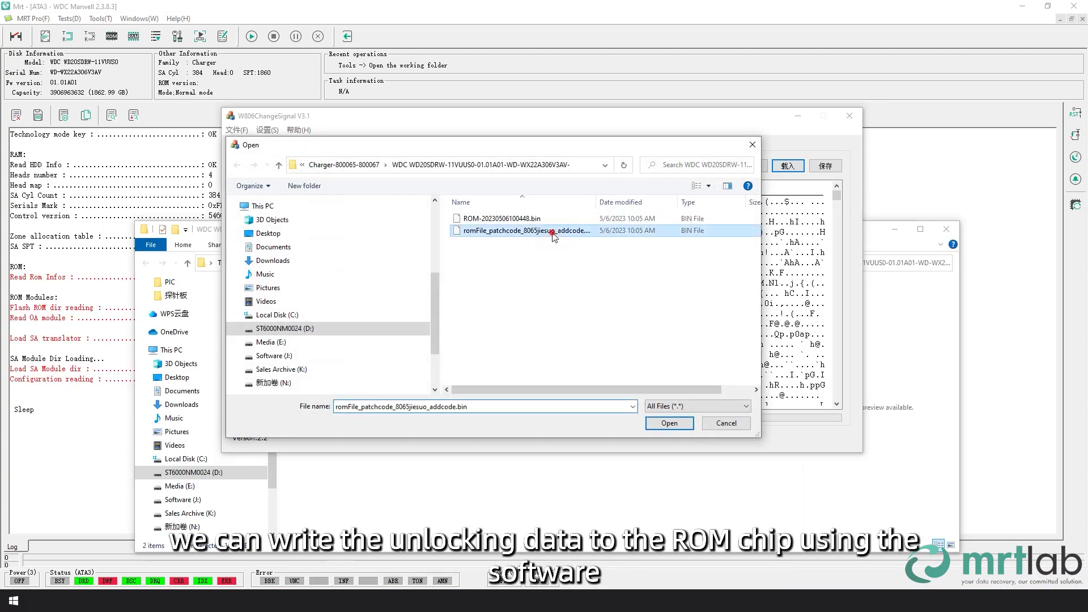
double_click(510, 235)
left_click(750, 166)
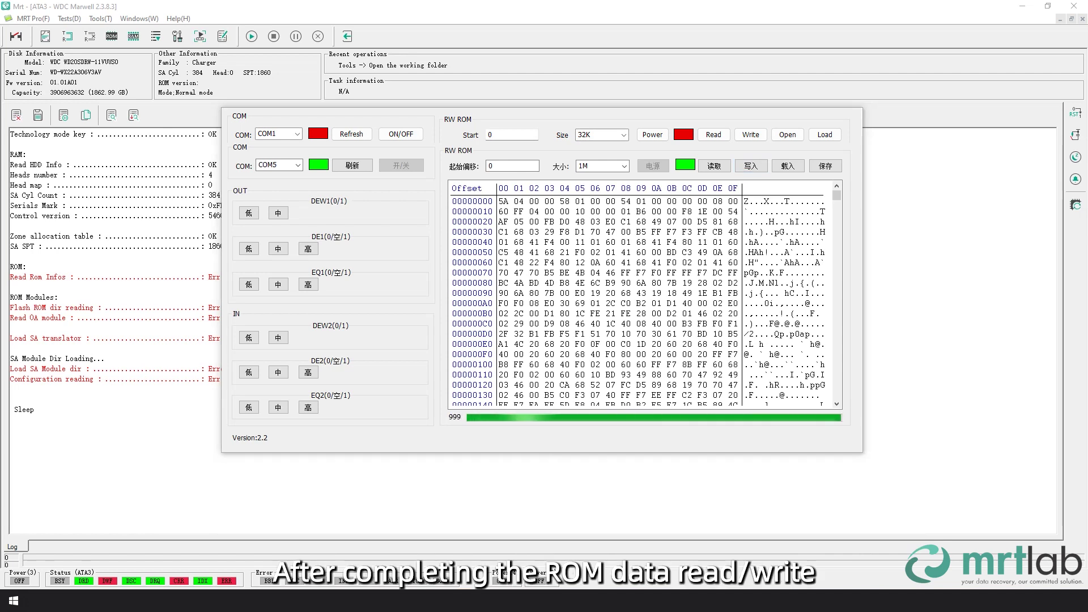
left_click(559, 304)
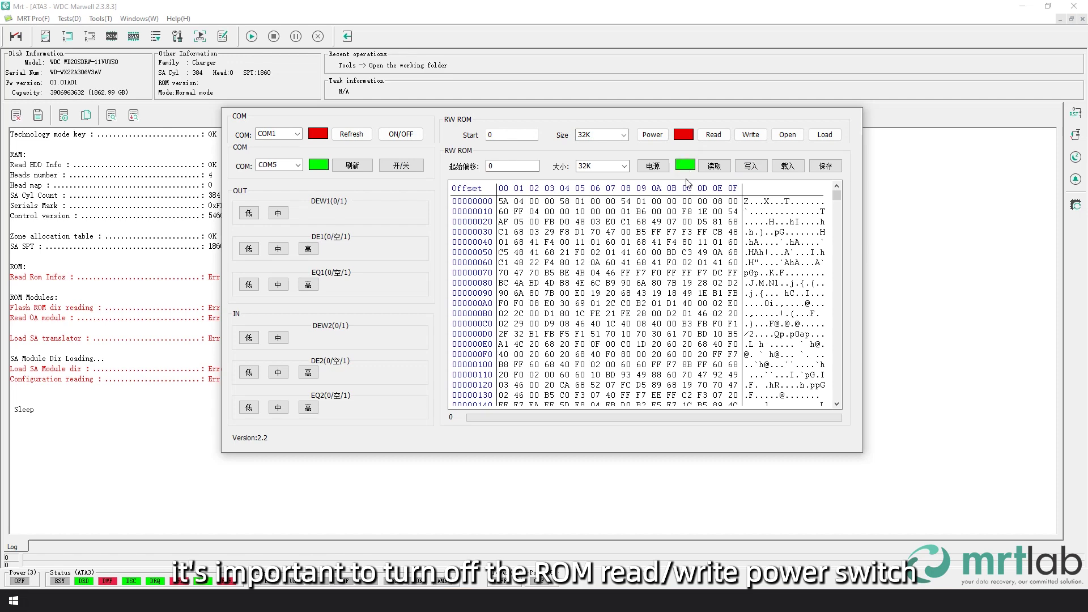
Switch ROM power off so the drive returns to SATA mode.
left_click(652, 166)
left_click(508, 323)
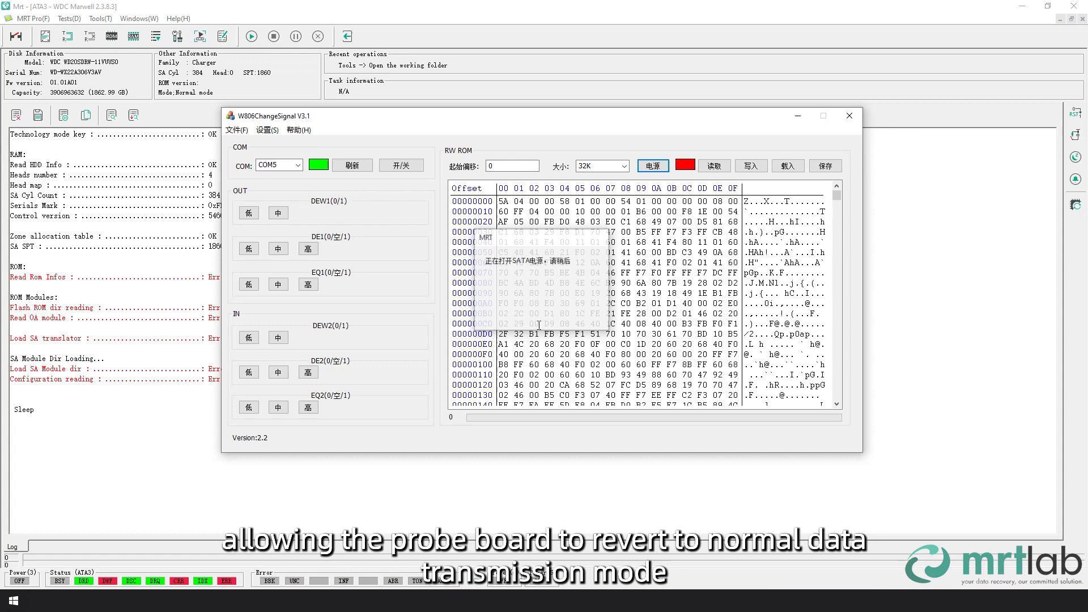
left_click(548, 323)
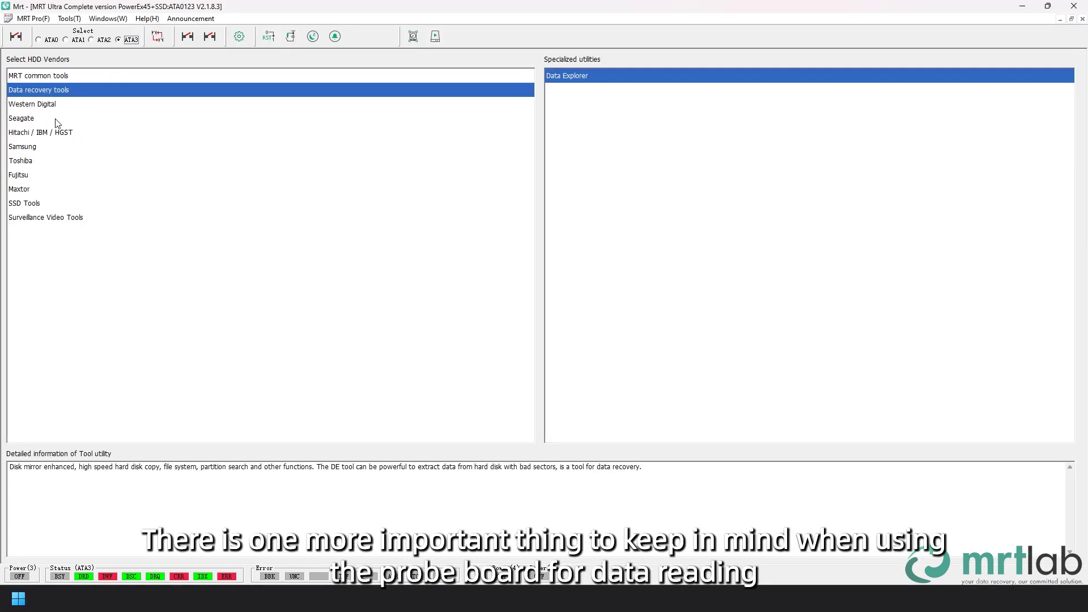
Set port ATA 3 to SATA 2 in the SATA controller transmission settings.
left_click(63, 20)
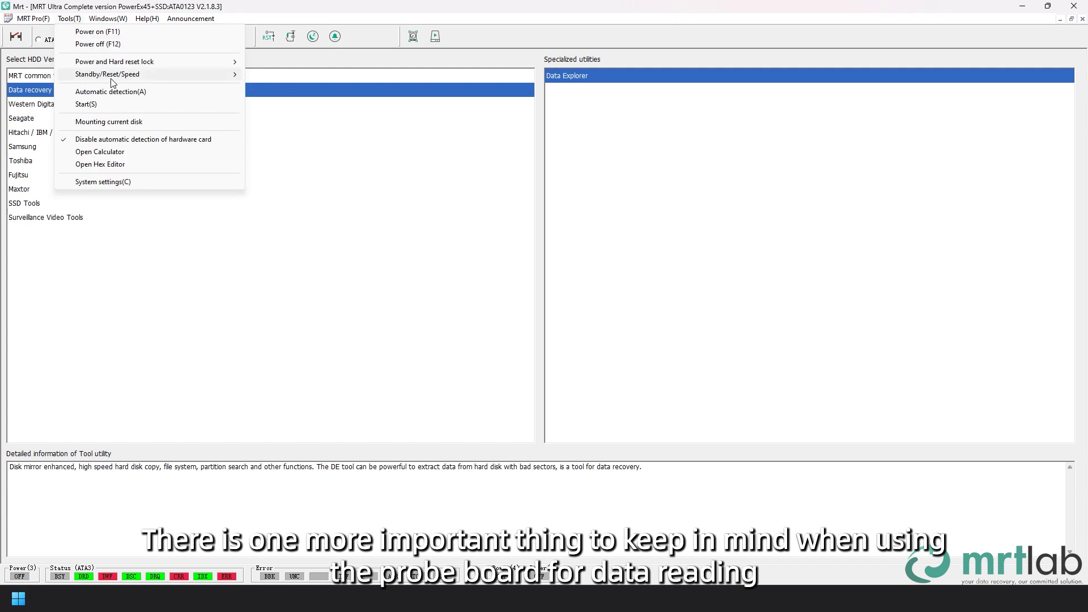
mouse_move(111, 79)
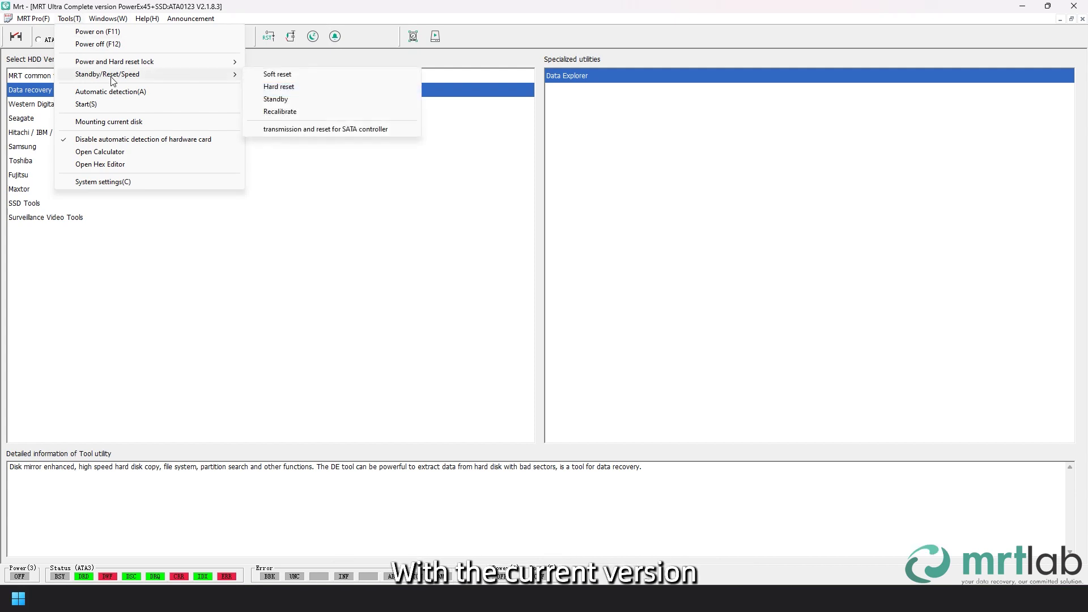
left_click(309, 130)
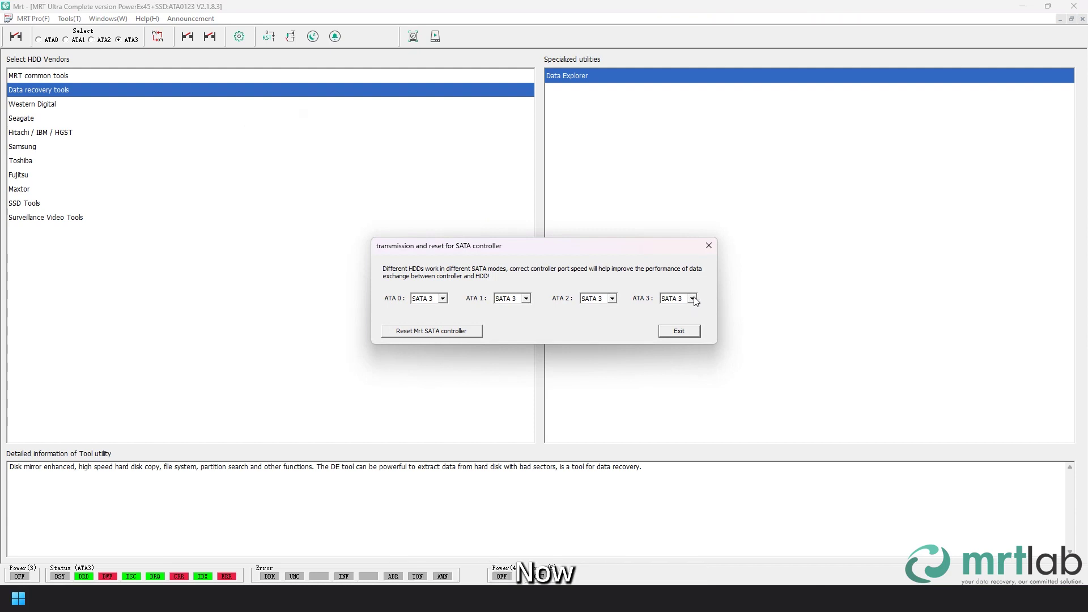
left_click(692, 300)
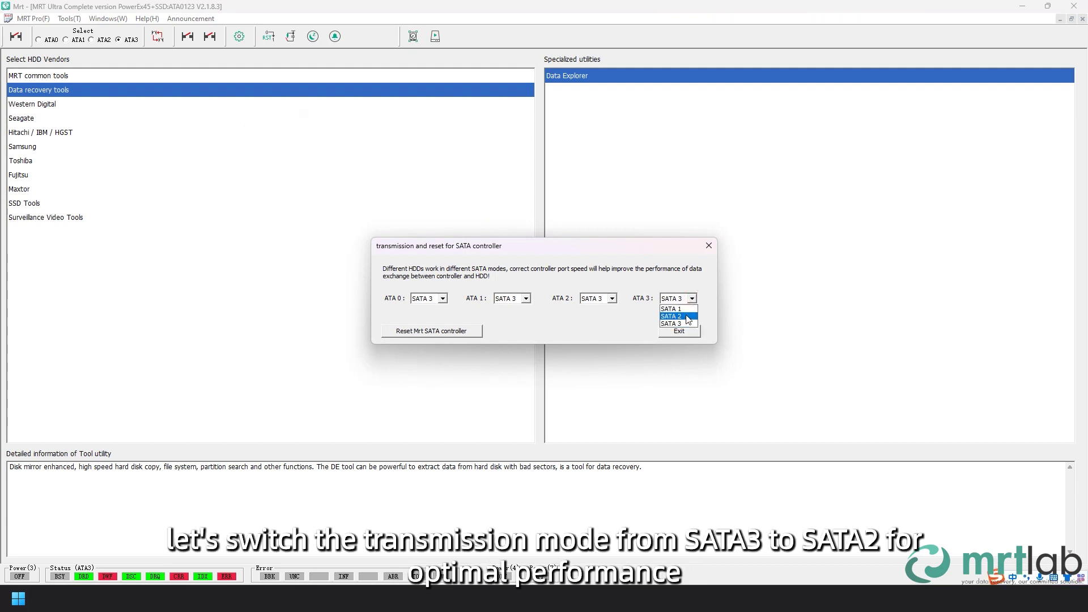
left_click(689, 318)
left_click(686, 333)
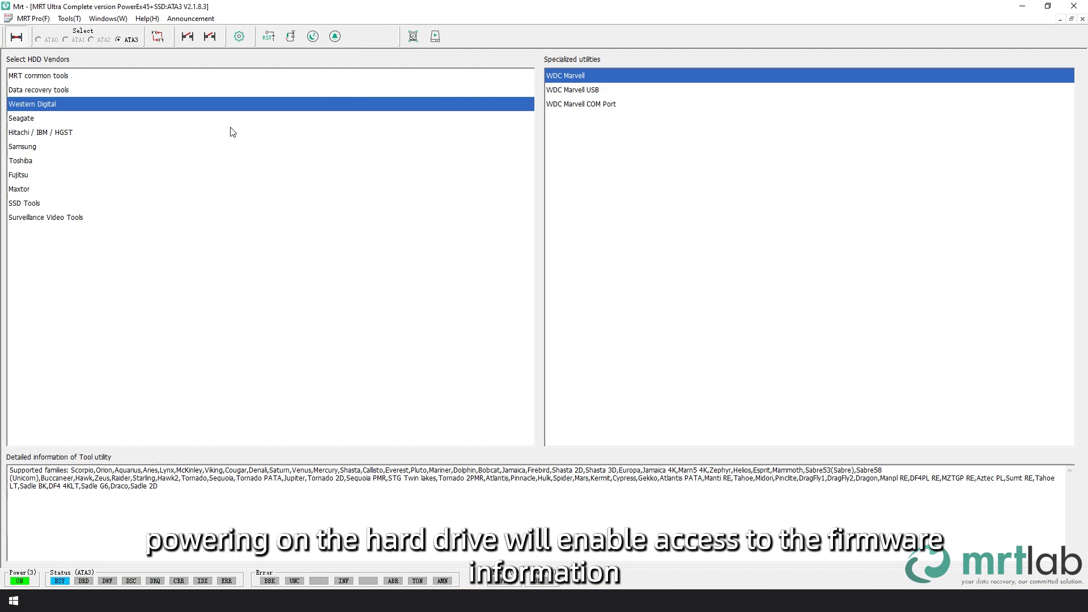
Launch the WDC Marvell utility and auto-detect the Charger family with ROM 06.8MD.
key("Return")
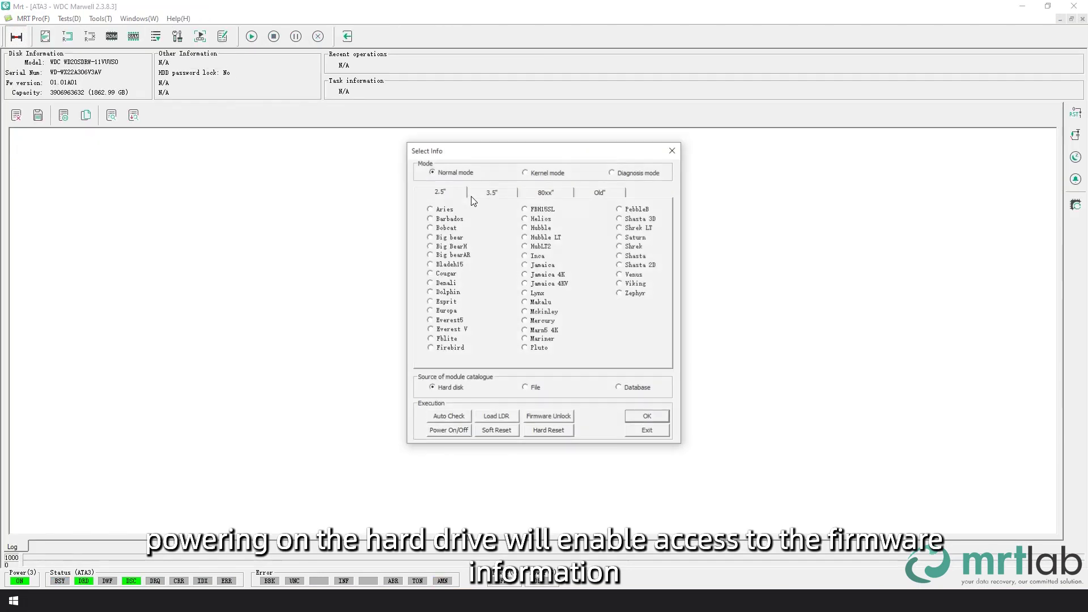
left_click(448, 418)
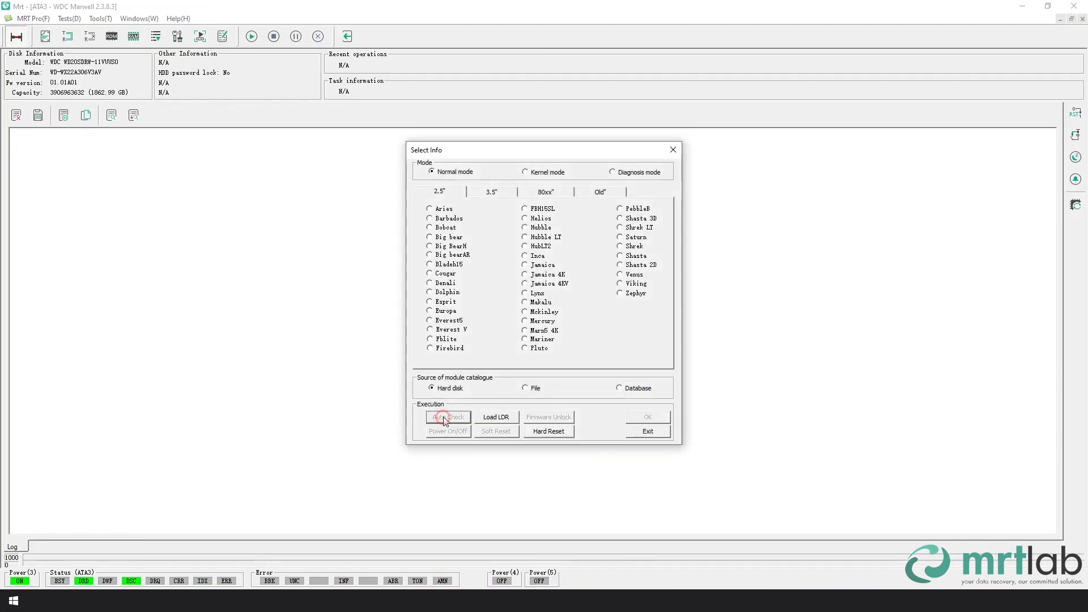
left_click(649, 419)
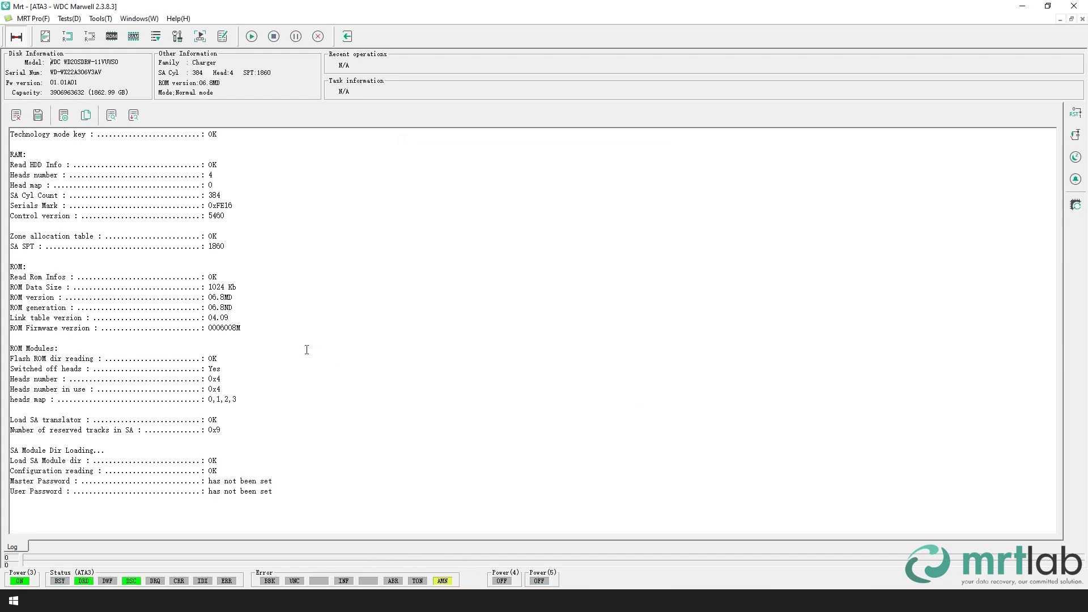
double_click(190, 329)
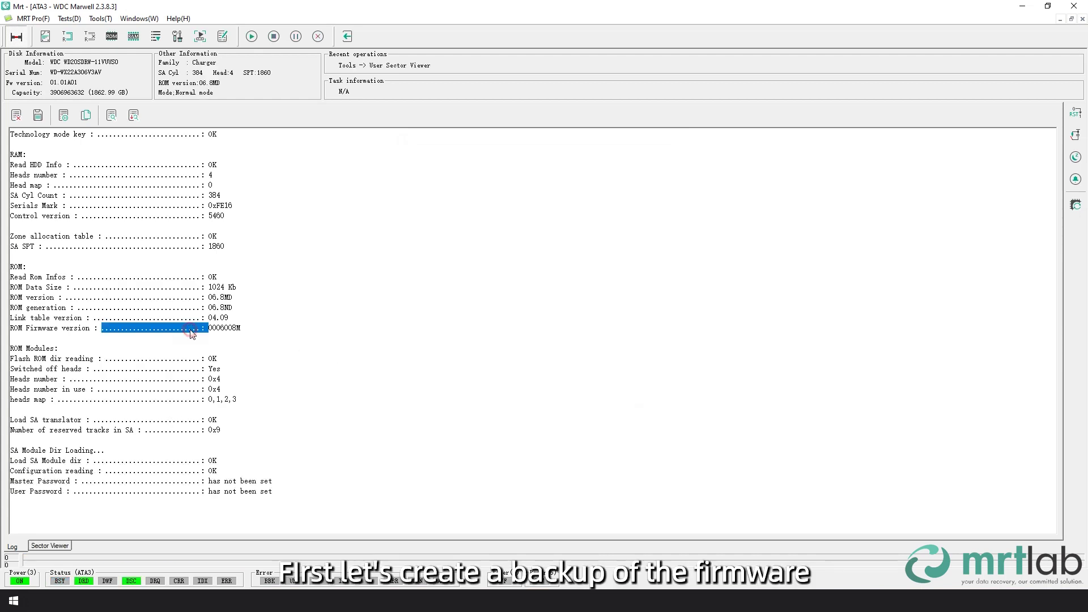
Back up the drive's firmware resources to the suggested new folder, excluding tracks.
left_click(153, 38)
left_click(205, 106)
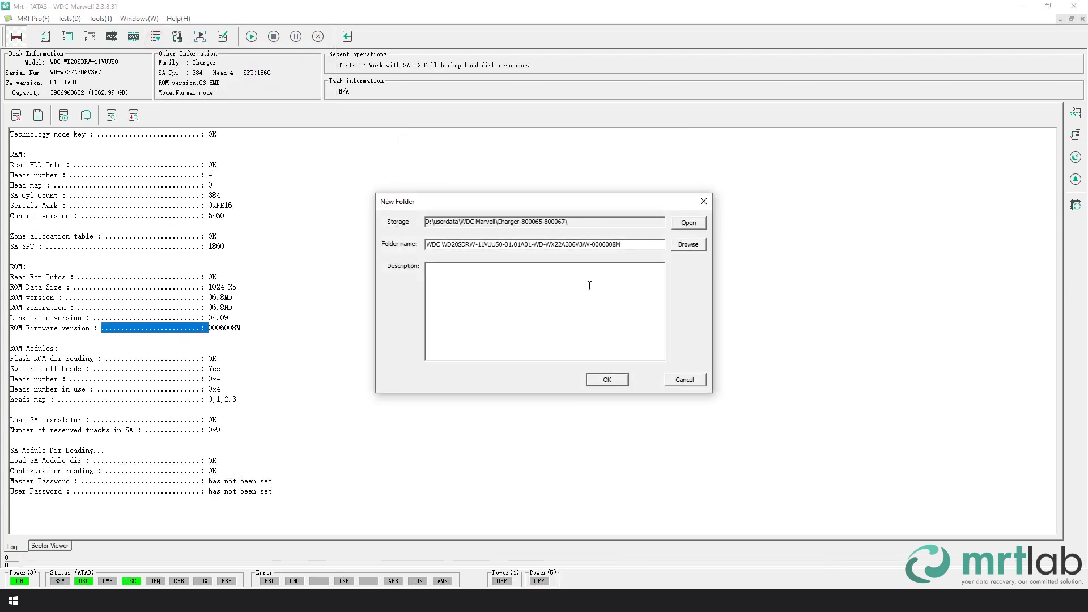
left_click(615, 381)
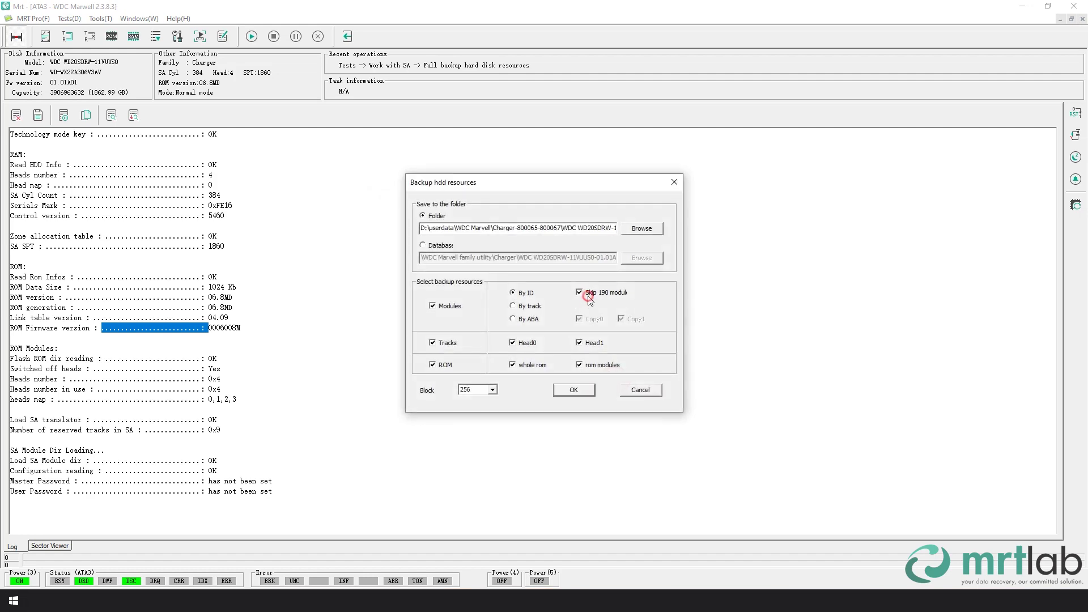
left_click(447, 347)
left_click(572, 391)
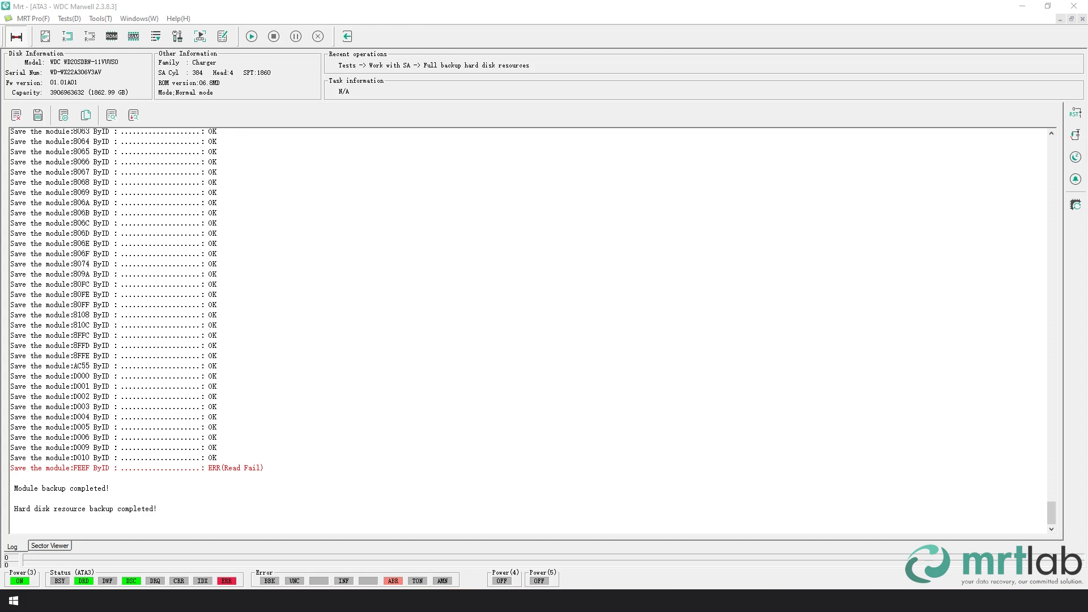
Open firmware module 0190 from the SA module list to view its contents.
left_click(155, 36)
left_click(172, 47)
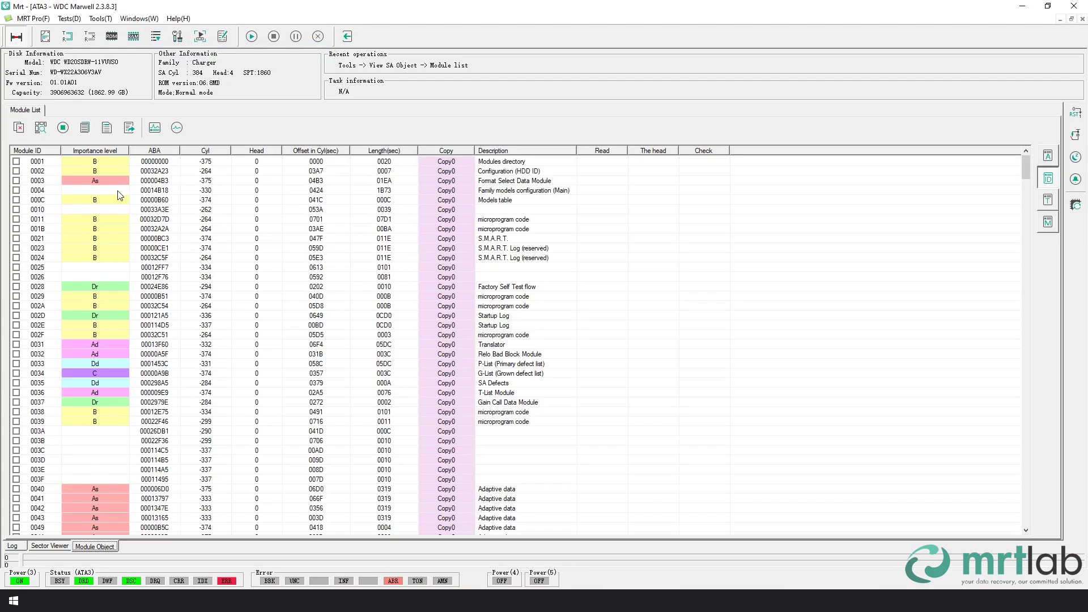
left_click(206, 192)
key("Page_Down")
key("Page_Down")
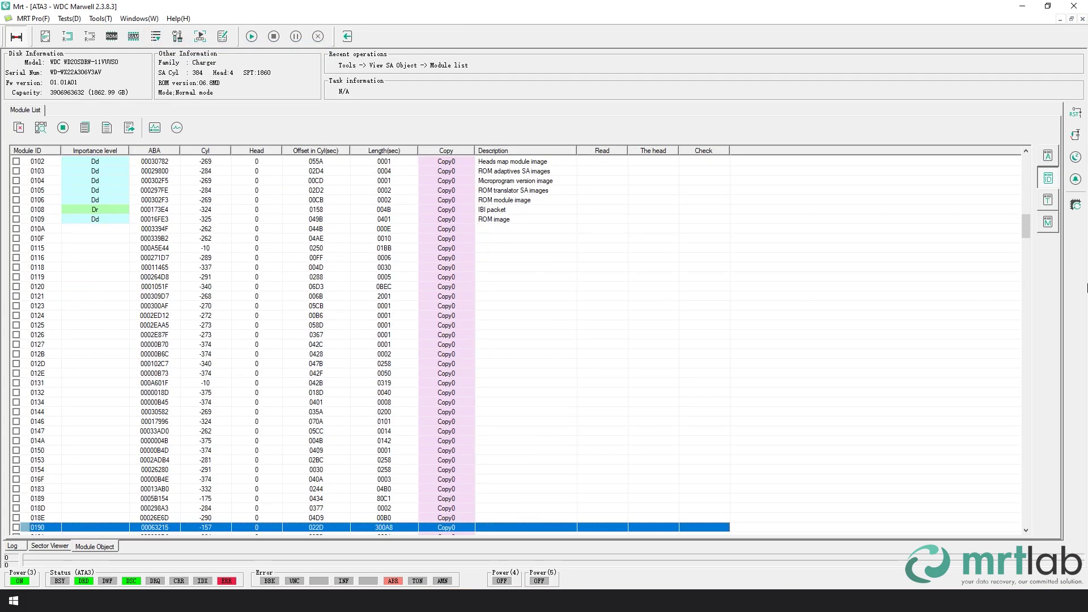
left_click(1048, 200)
double_click(38, 528)
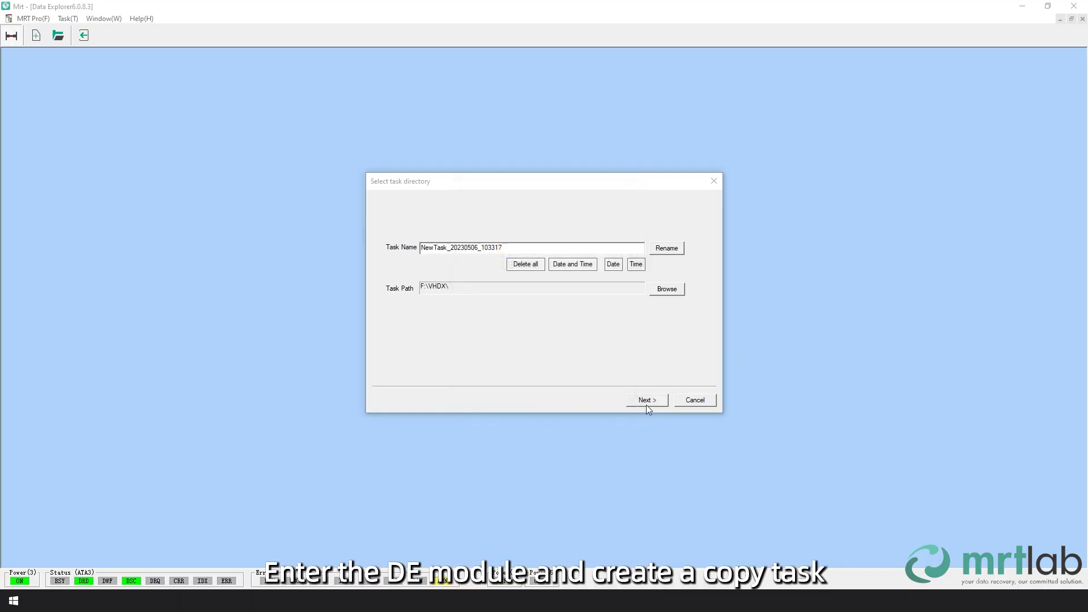
Accept the task name NewTask_20230506_103317 and enable data copy using a list of ranges.
left_click(646, 403)
left_click(647, 405)
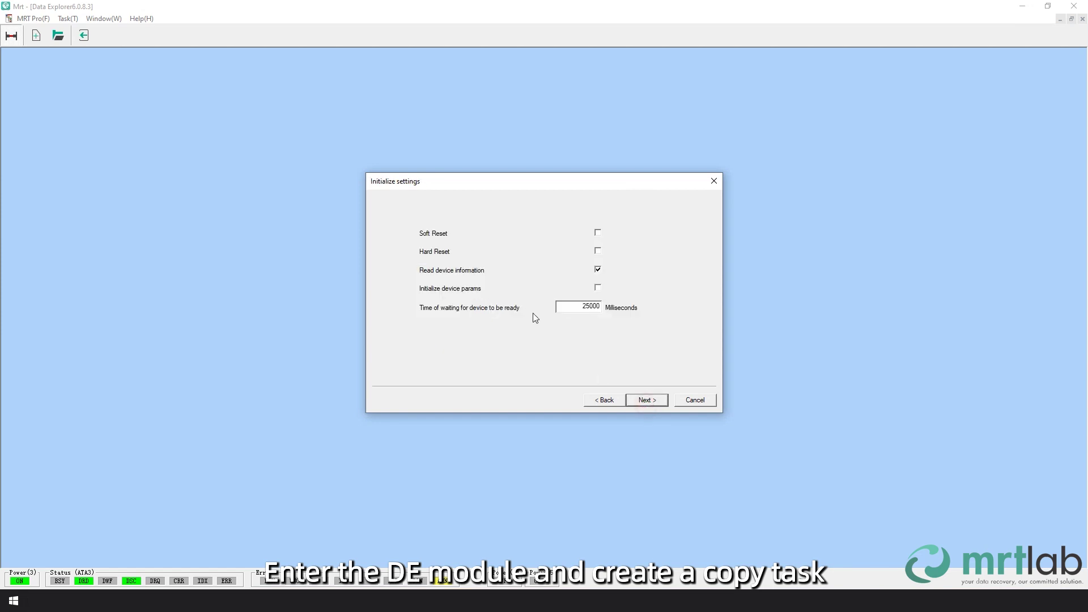
left_click(647, 403)
left_click(447, 236)
left_click(568, 249)
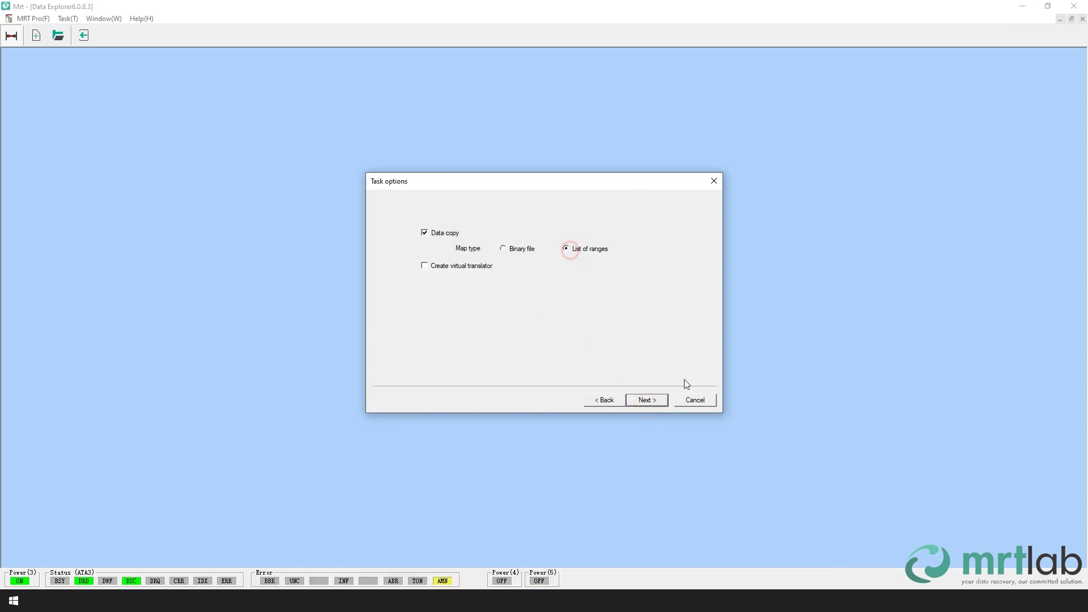
Set a virtual VHDX disk as the target and initialize the copy task.
left_click(647, 402)
left_click(490, 288)
left_click(482, 278)
left_click(522, 355)
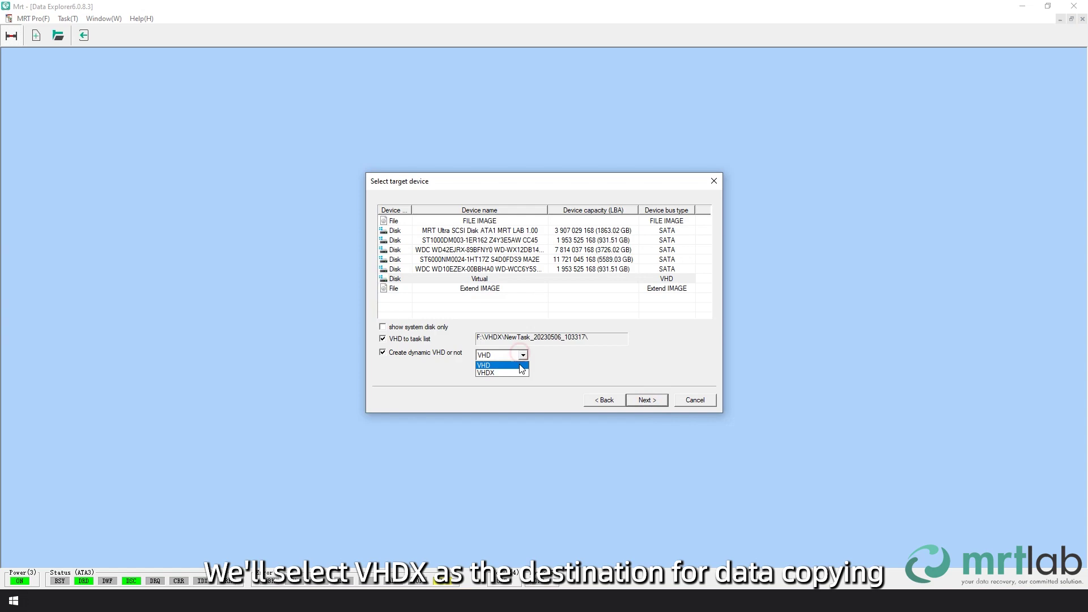
left_click(520, 373)
left_click(647, 400)
left_click(647, 401)
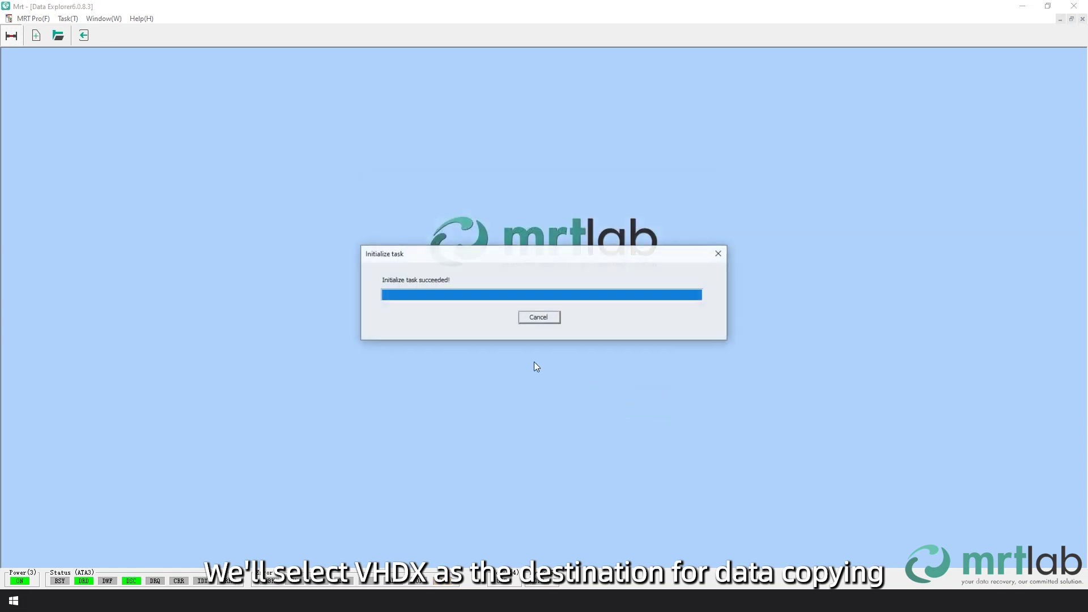
Build the head map from F:\190.rpm over the full LBA range, copying each head separately.
left_click(204, 35)
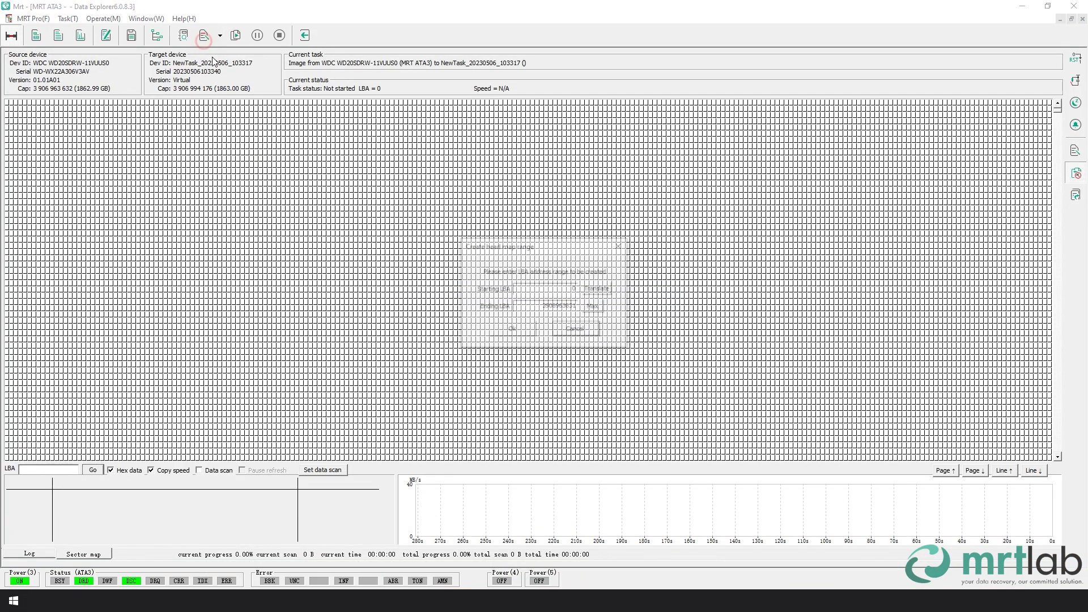
left_click(499, 324)
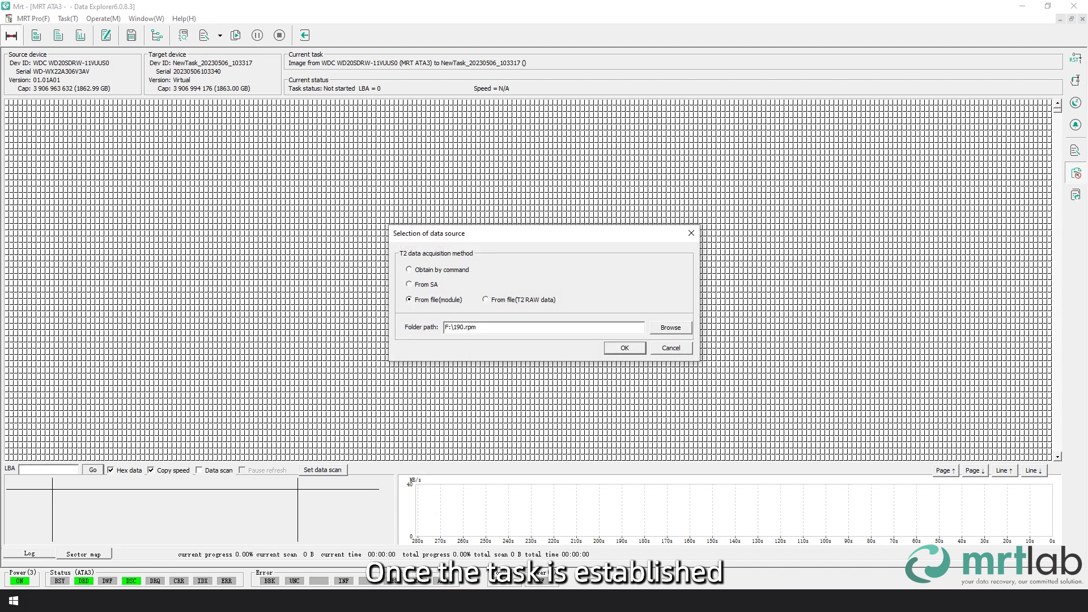
left_click(625, 347)
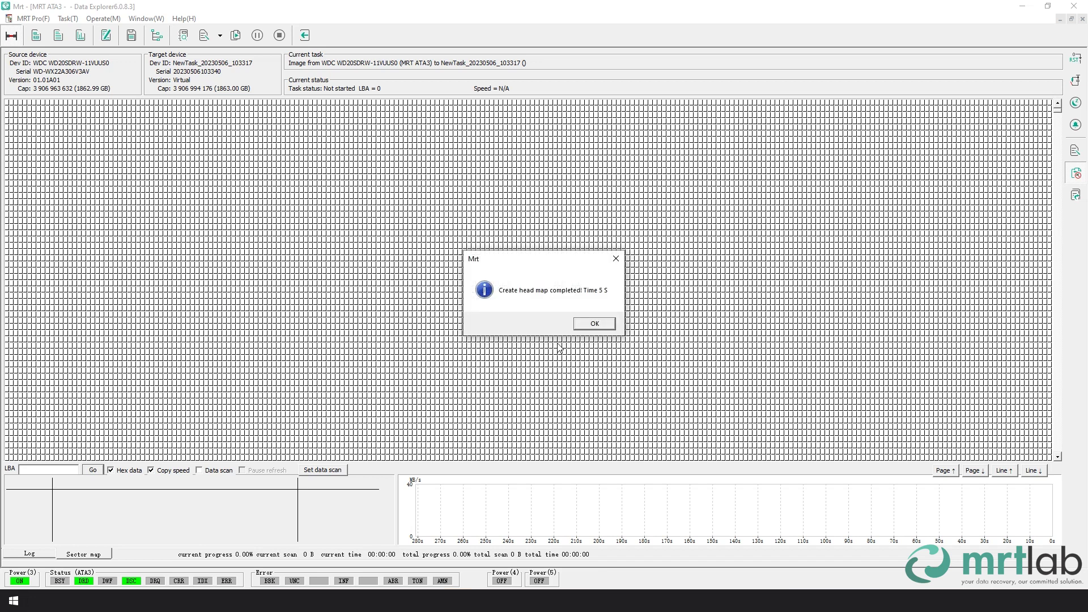
left_click(595, 324)
left_click(445, 181)
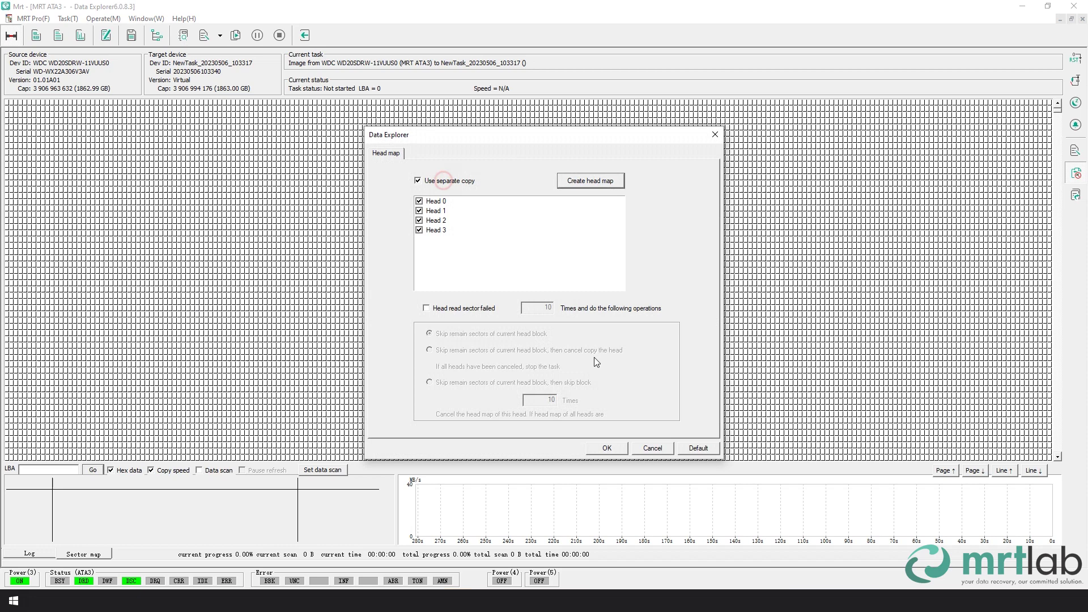
left_click(608, 449)
Expand the GPT partition and Partition 01 - NTFS down to Root, then mark Partition 01's valid data.
left_click(157, 35)
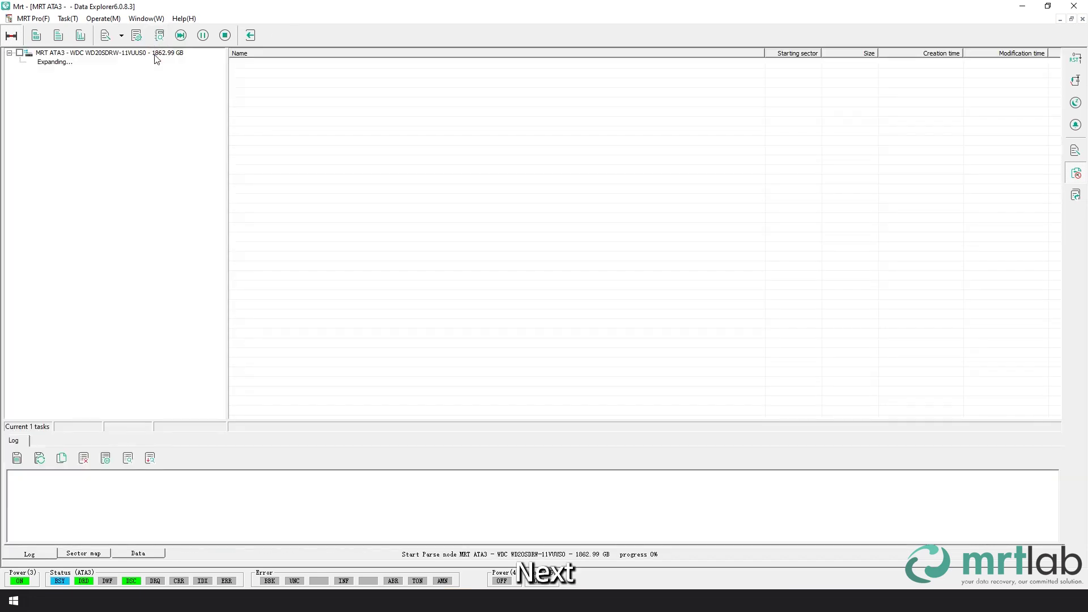
double_click(74, 64)
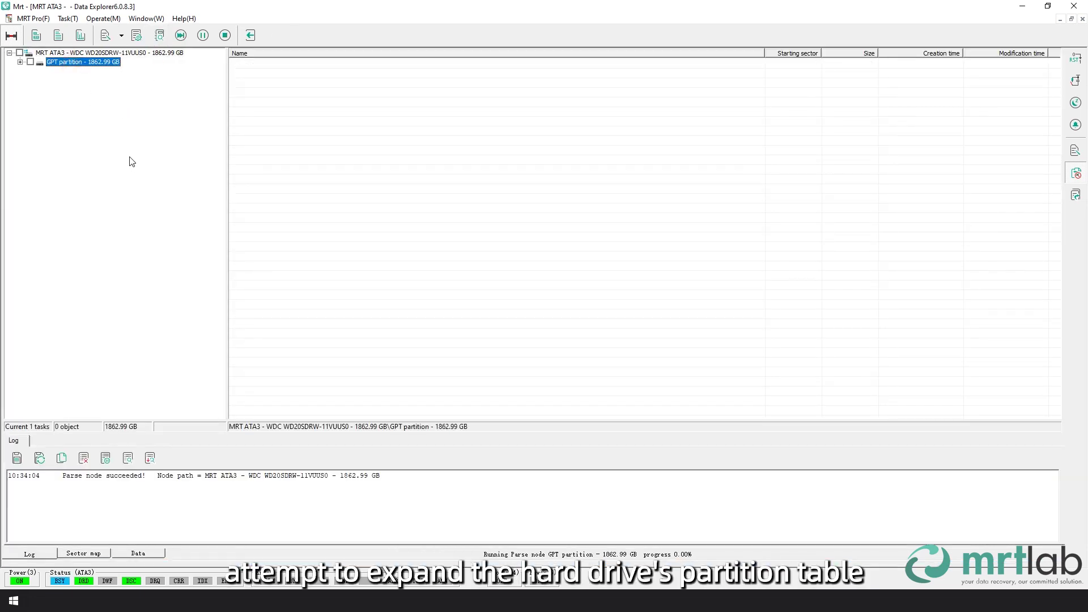
double_click(81, 72)
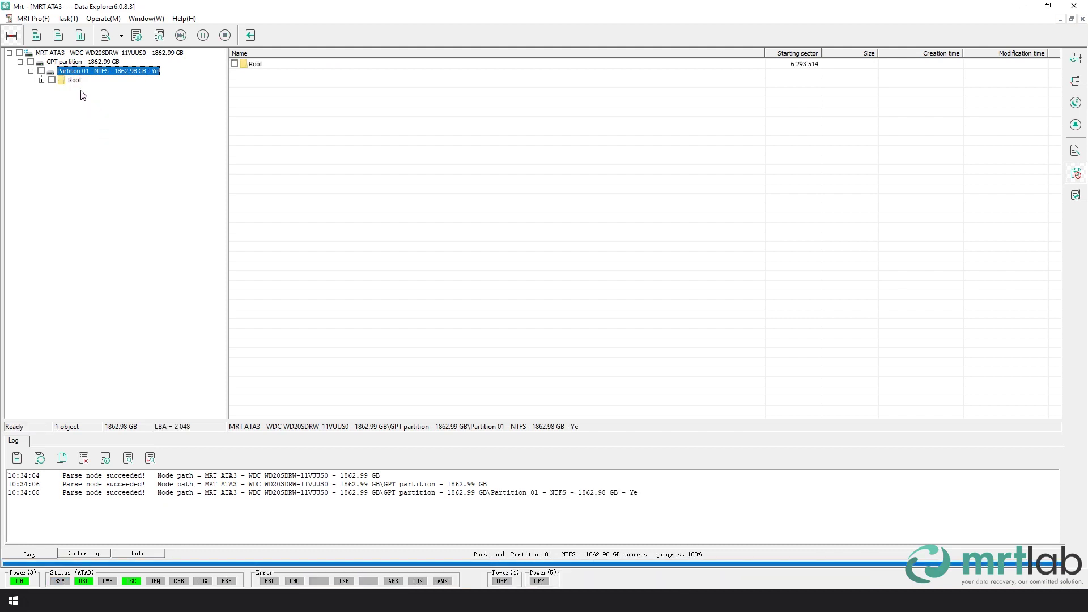
double_click(74, 80)
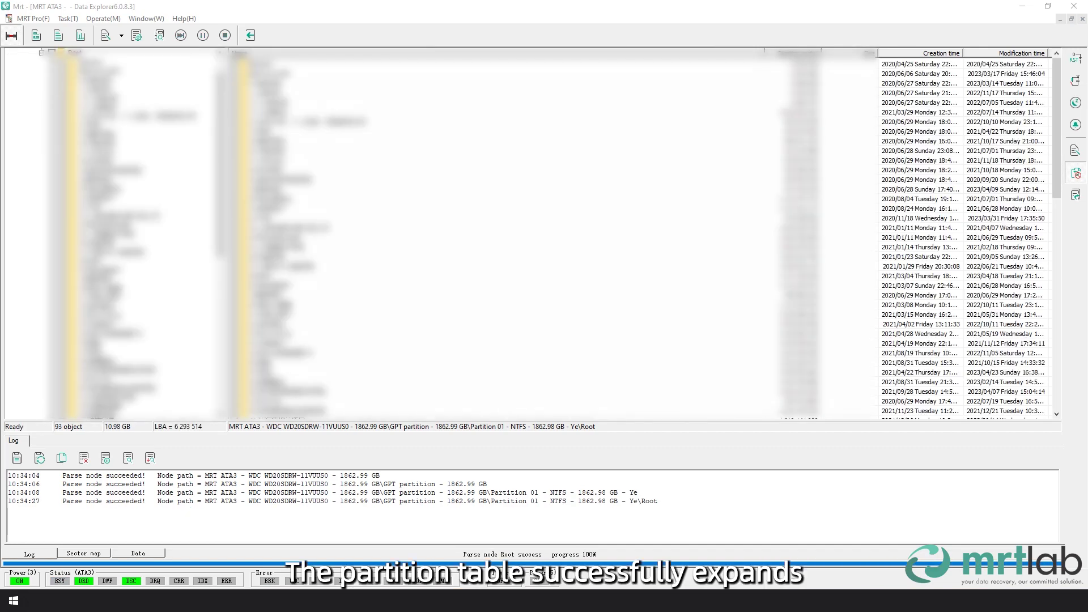
right_click(76, 70)
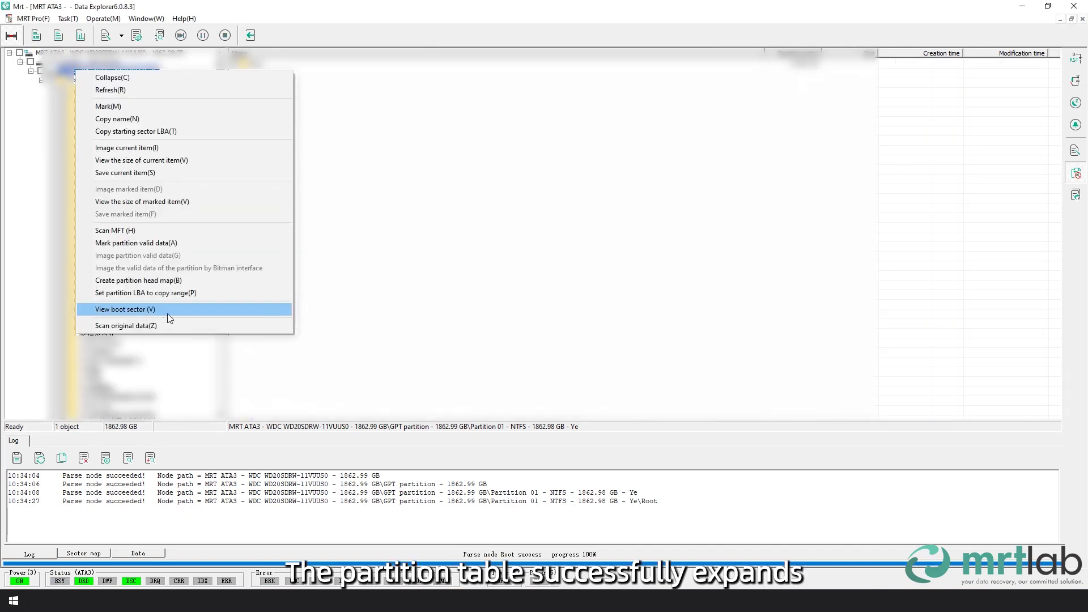
left_click(148, 244)
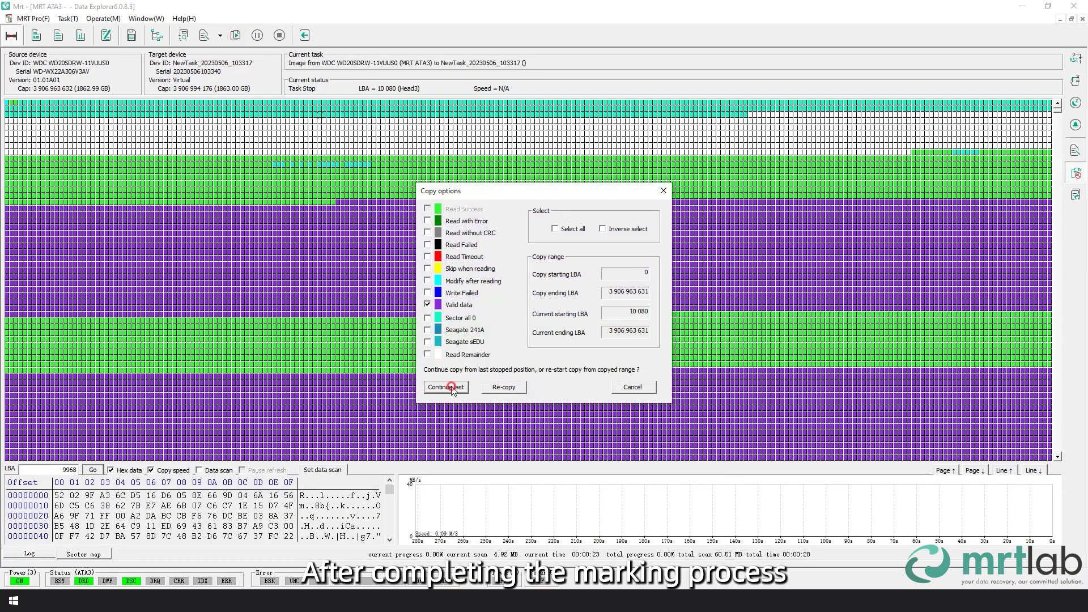
Continue copying the marked valid data from the last stopped position.
left_click(446, 389)
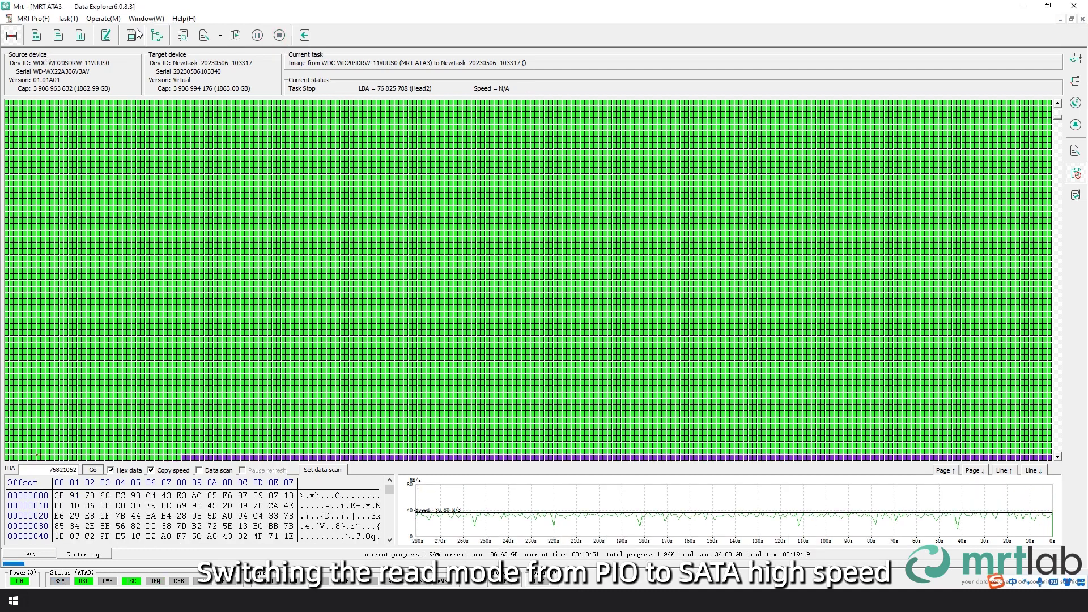
Set the task to read with SATA high-speed and use a 2016-sector read block size.
left_click(135, 35)
left_click(454, 153)
left_click(438, 198)
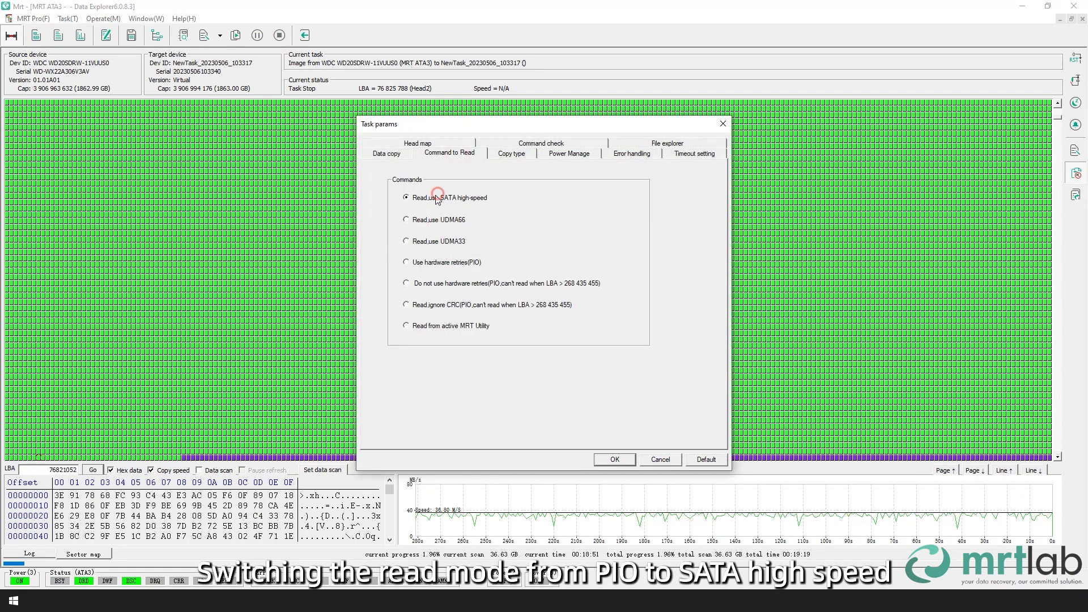
left_click(387, 153)
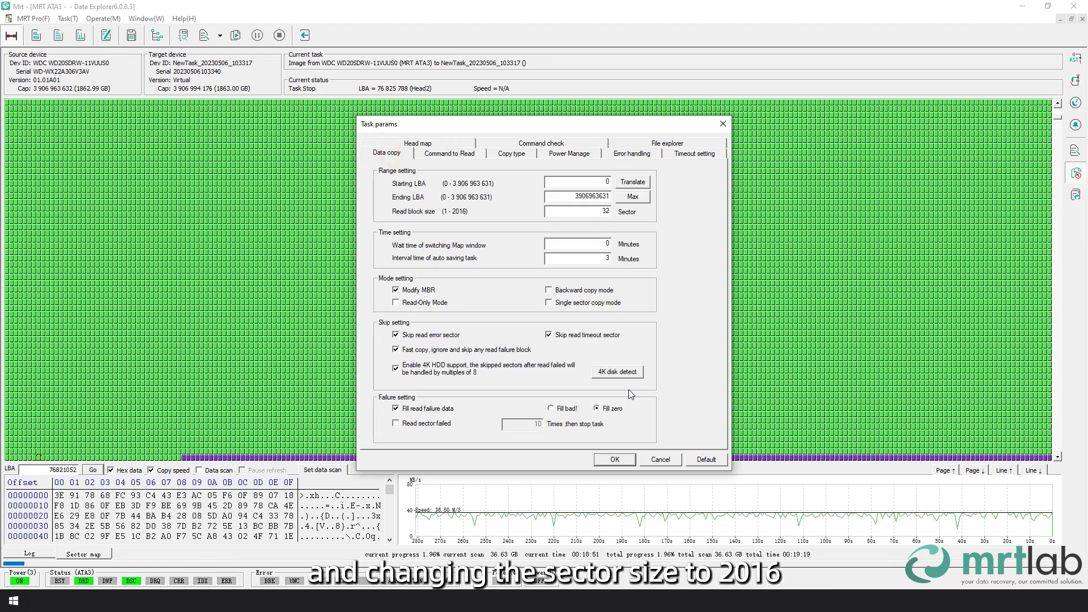
double_click(605, 214)
type("2016")
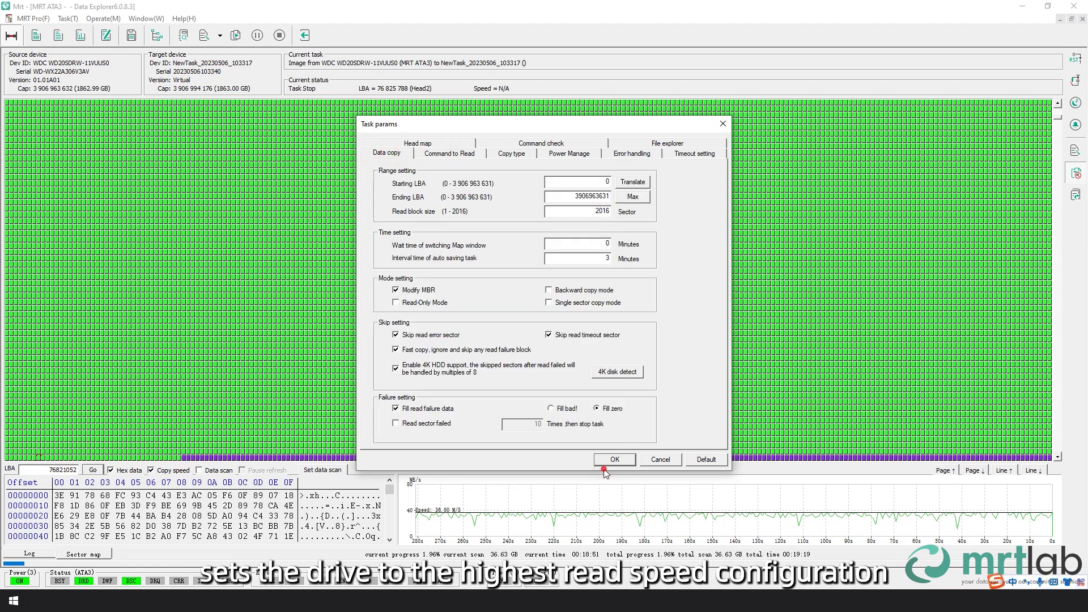
left_click(608, 459)
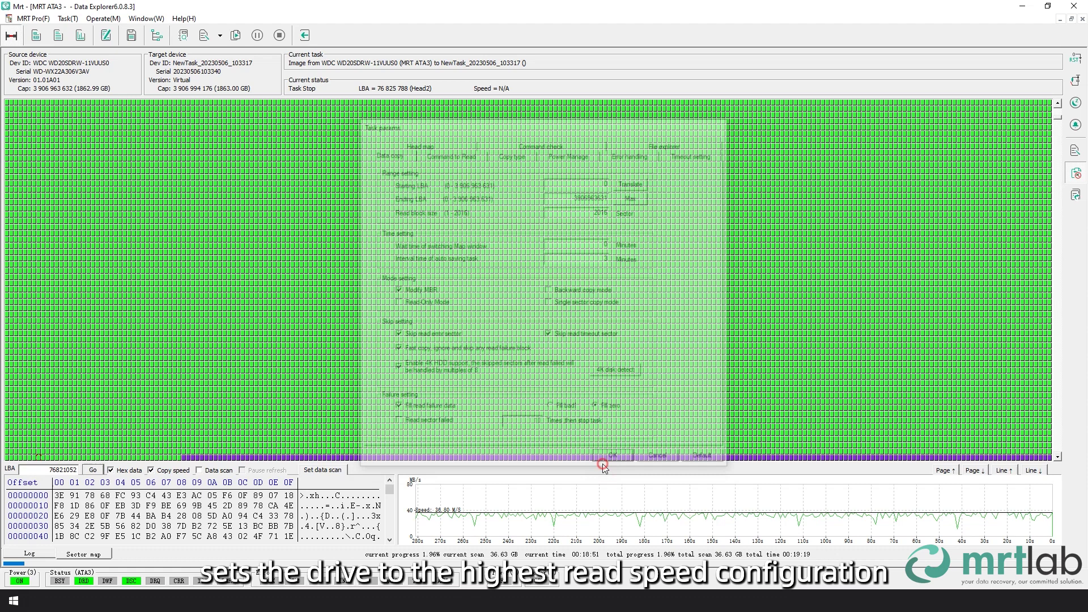
Restart the copy task and continue from the last stopped position with the new settings.
left_click(235, 36)
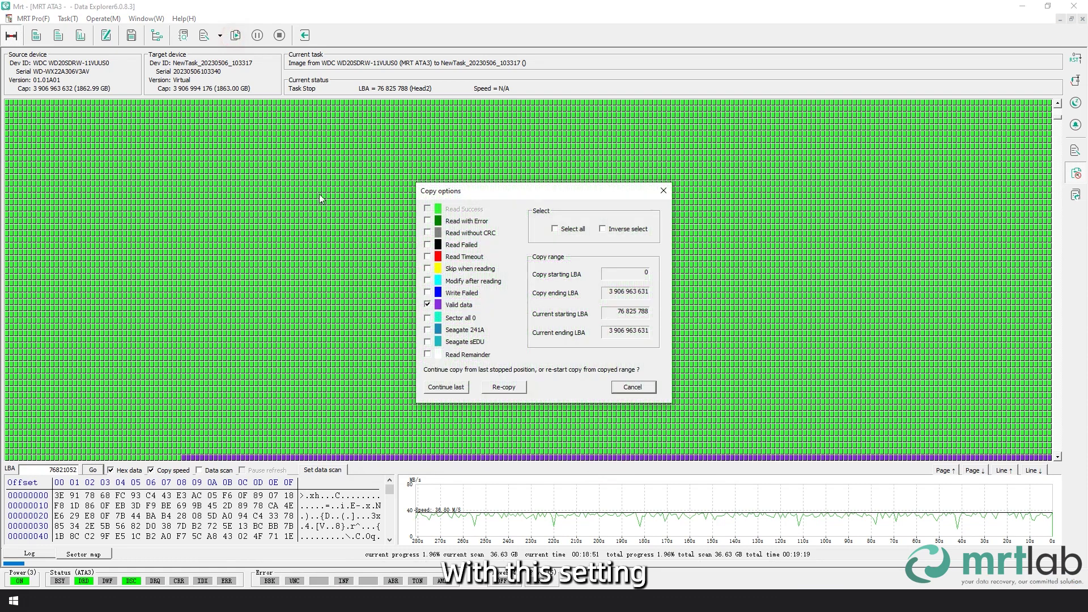
left_click(446, 387)
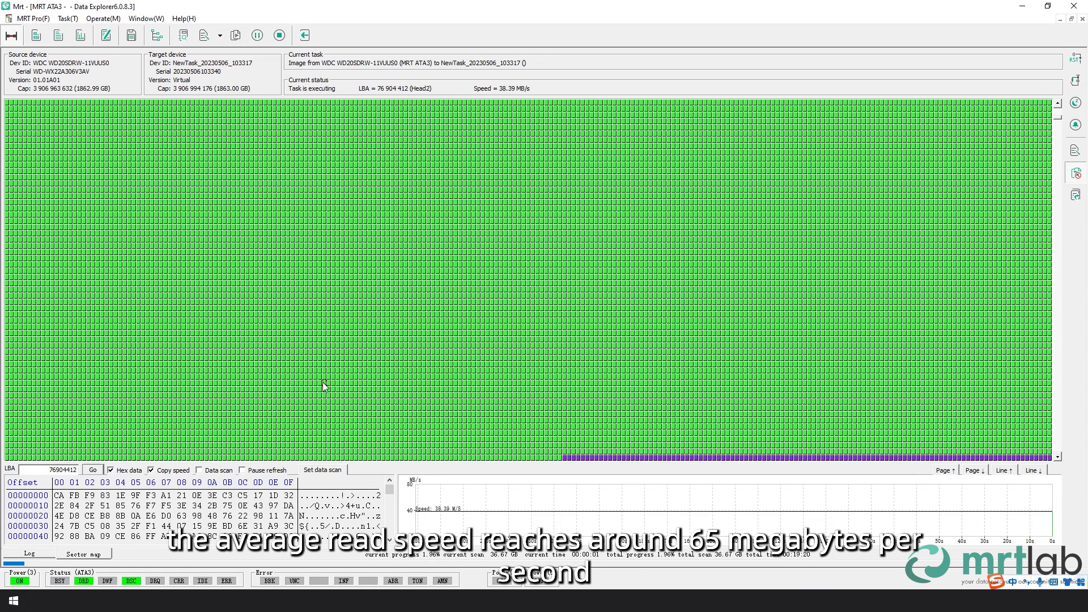